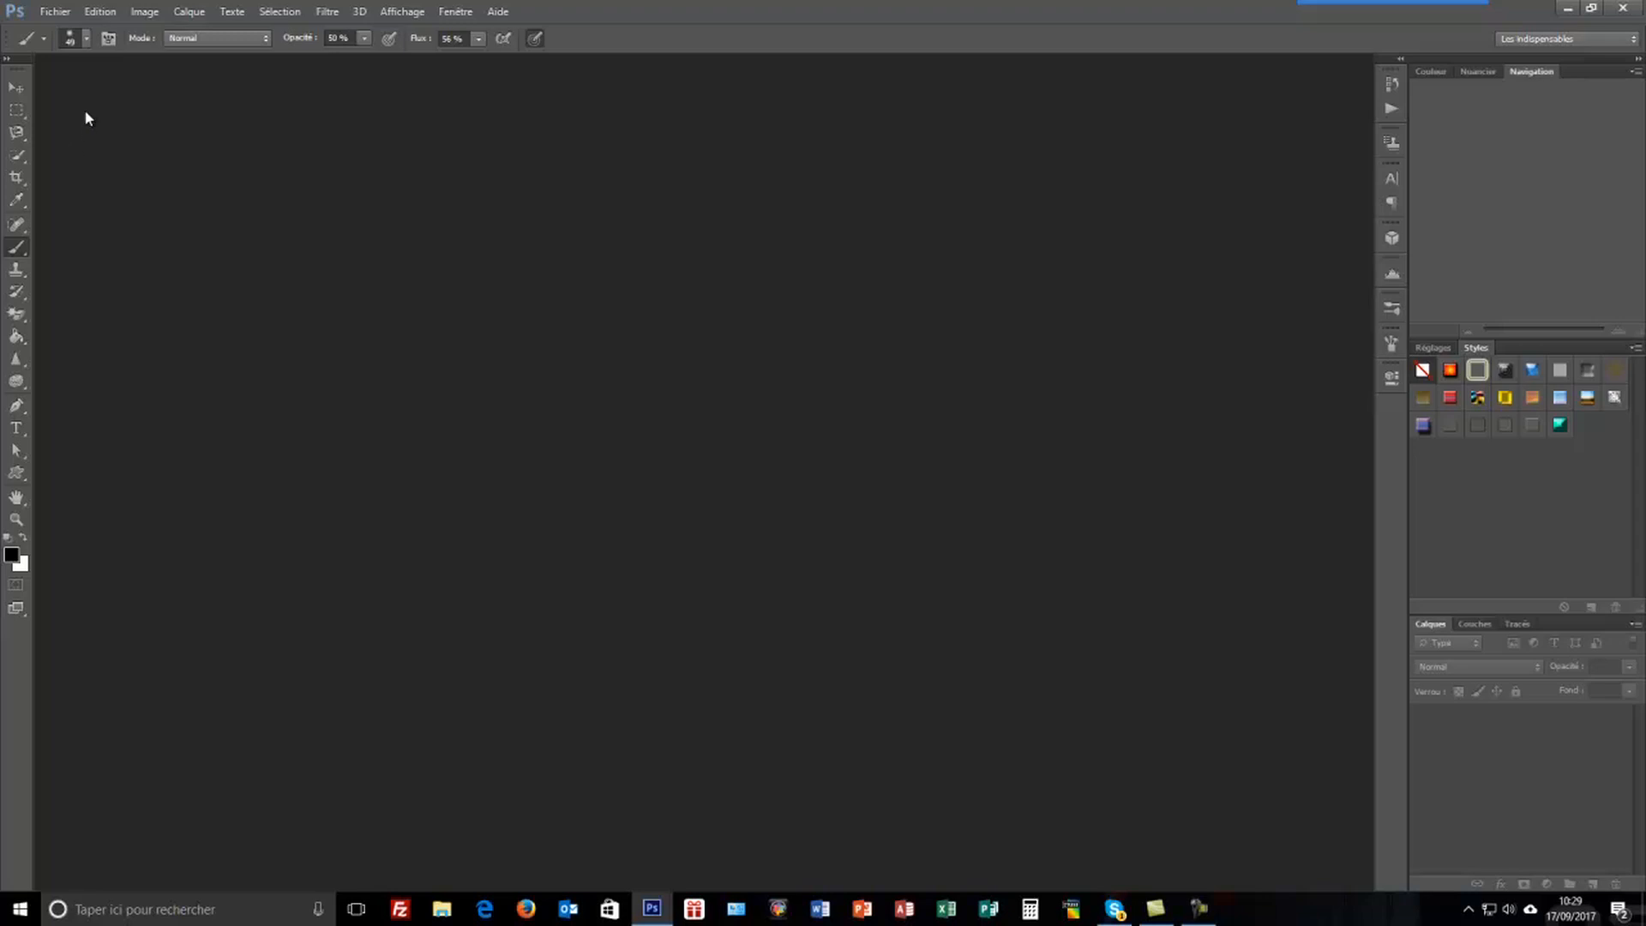
# Step: Open the image bébé.png from the L'ART DE LA RETOUCHE IMAGE folder, enlarged for retouching the face
pyautogui.click(53, 12)
pyautogui.click(65, 47)
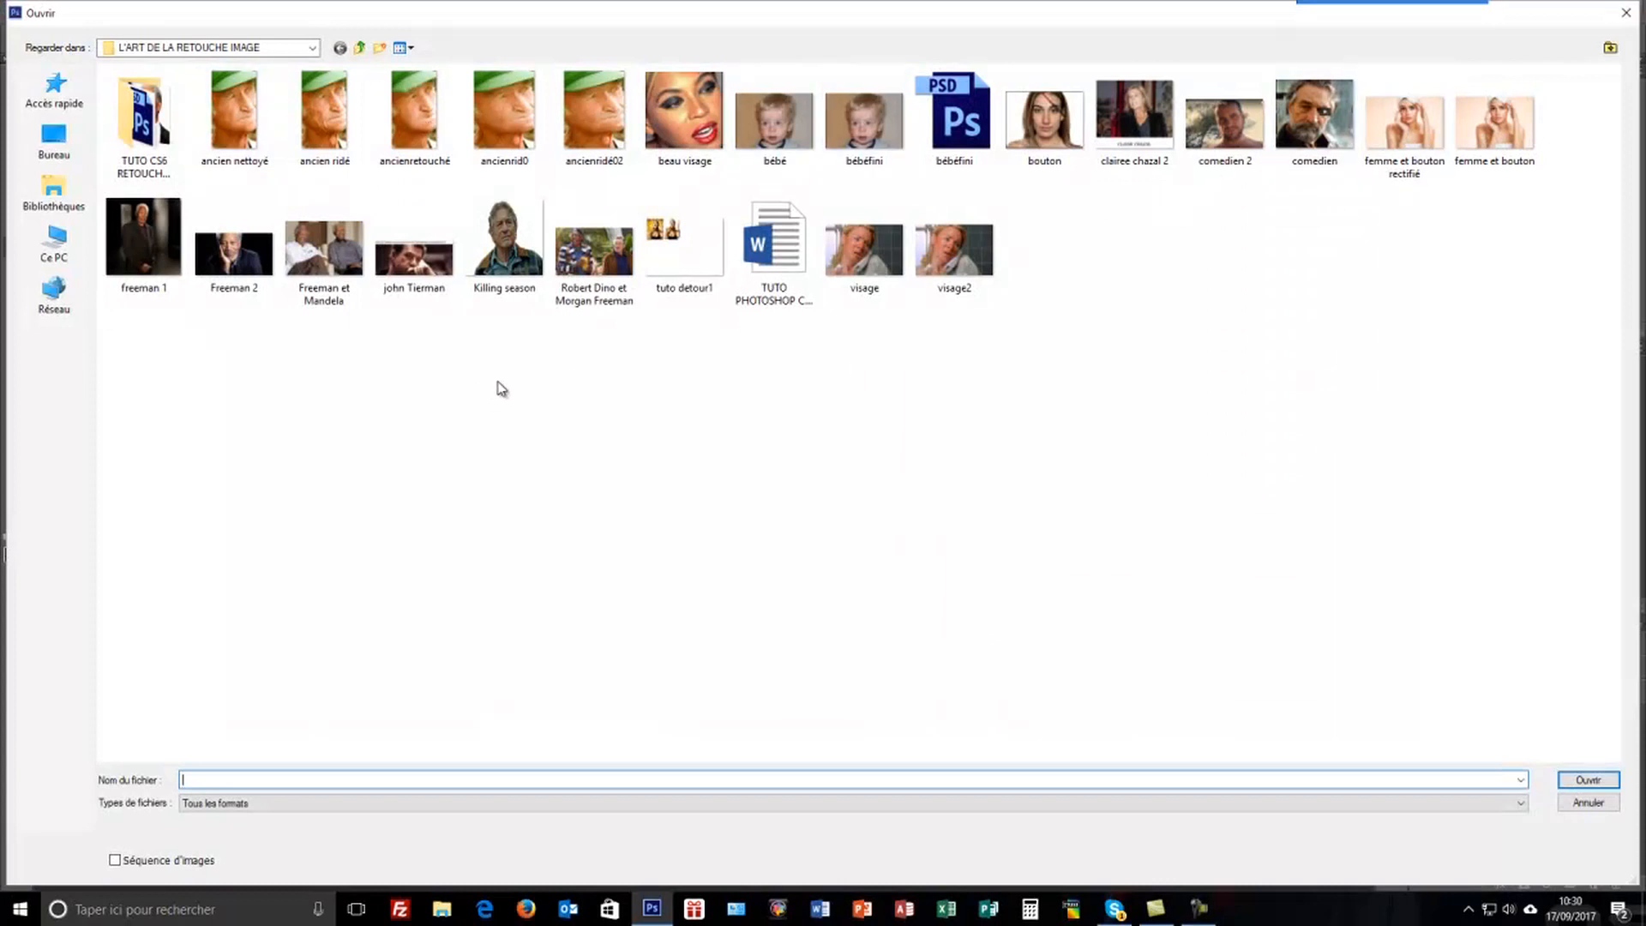
pyautogui.click(780, 132)
pyautogui.click(1589, 779)
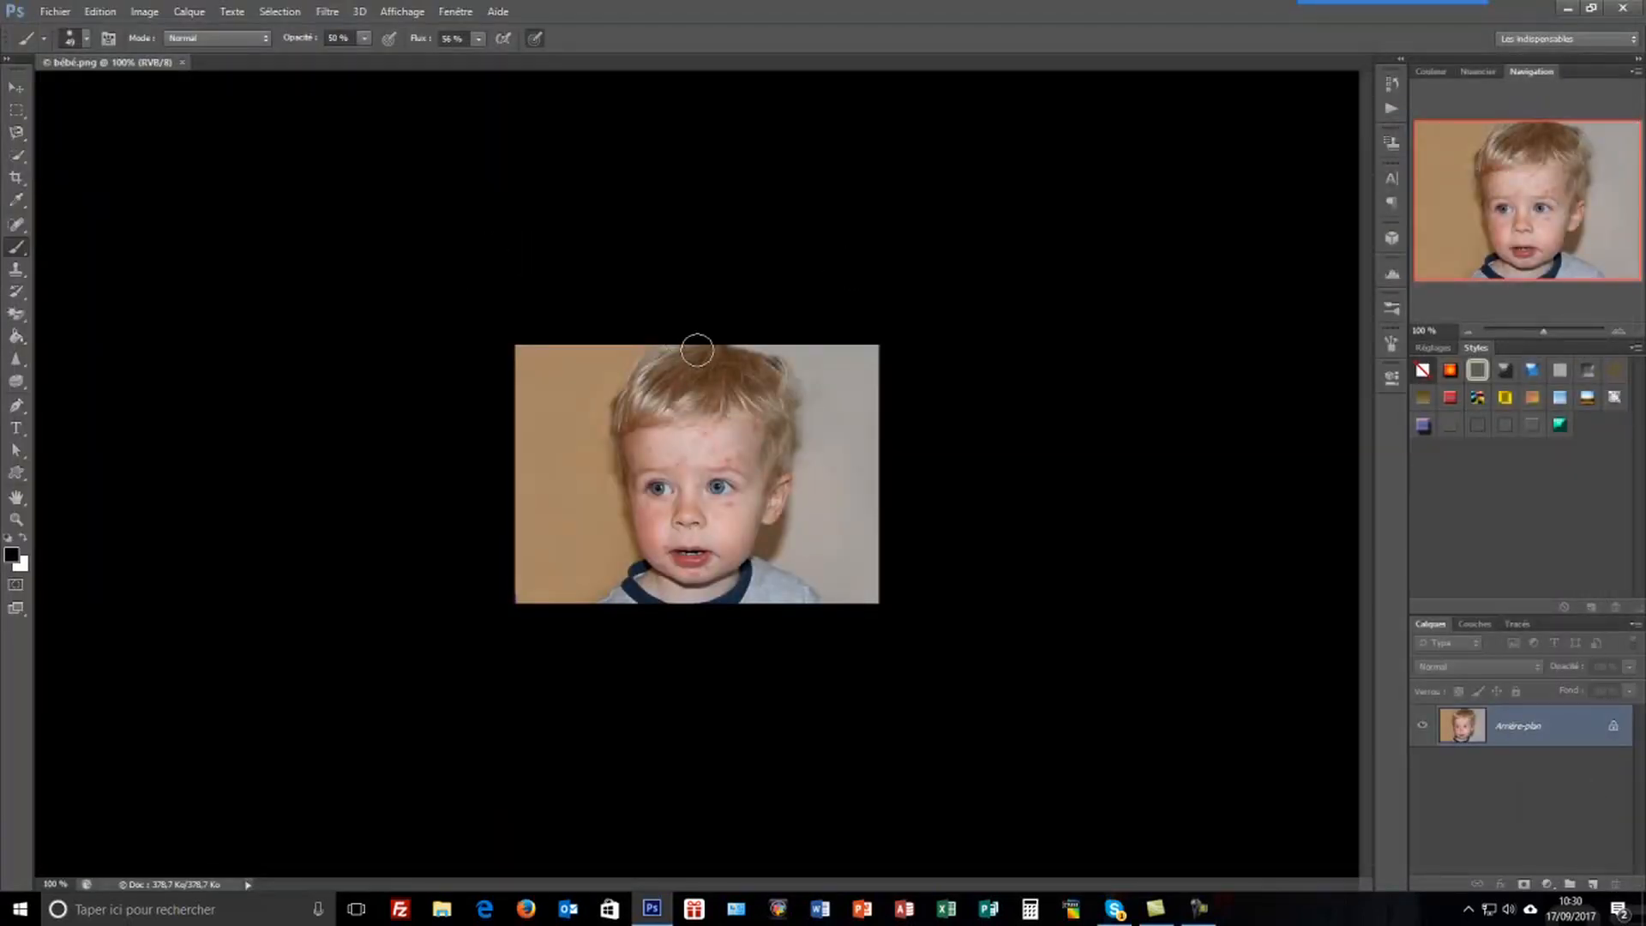
pyautogui.scroll(-1, 708, 371)
pyautogui.scroll(4, 708, 371)
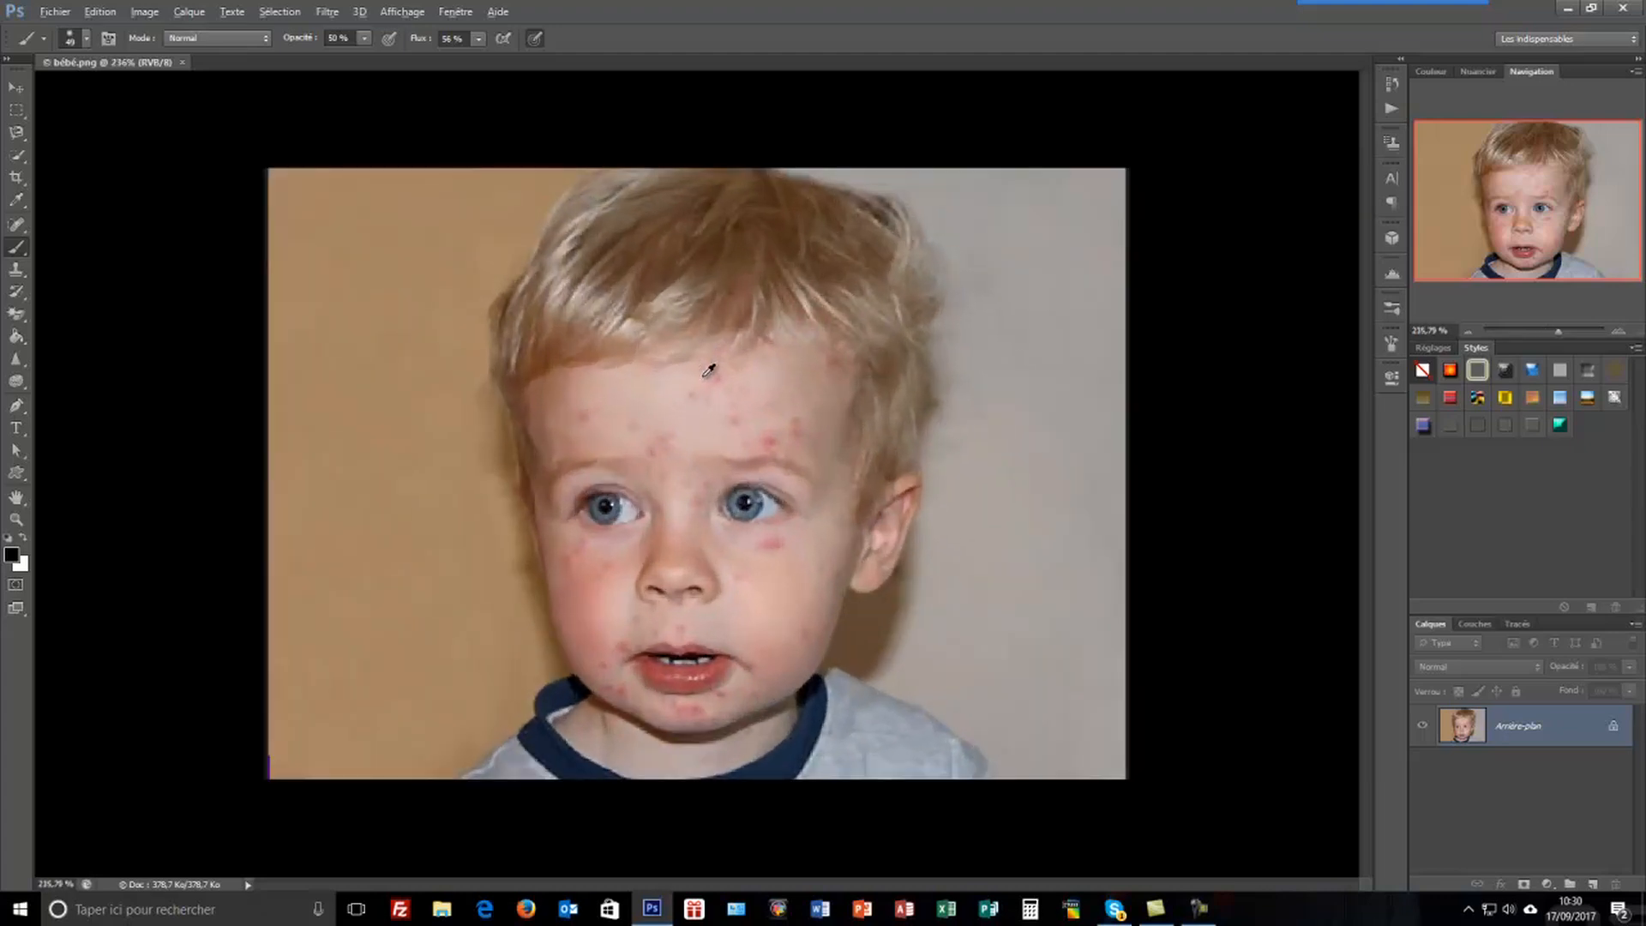
pyautogui.scroll(-1, 709, 371)
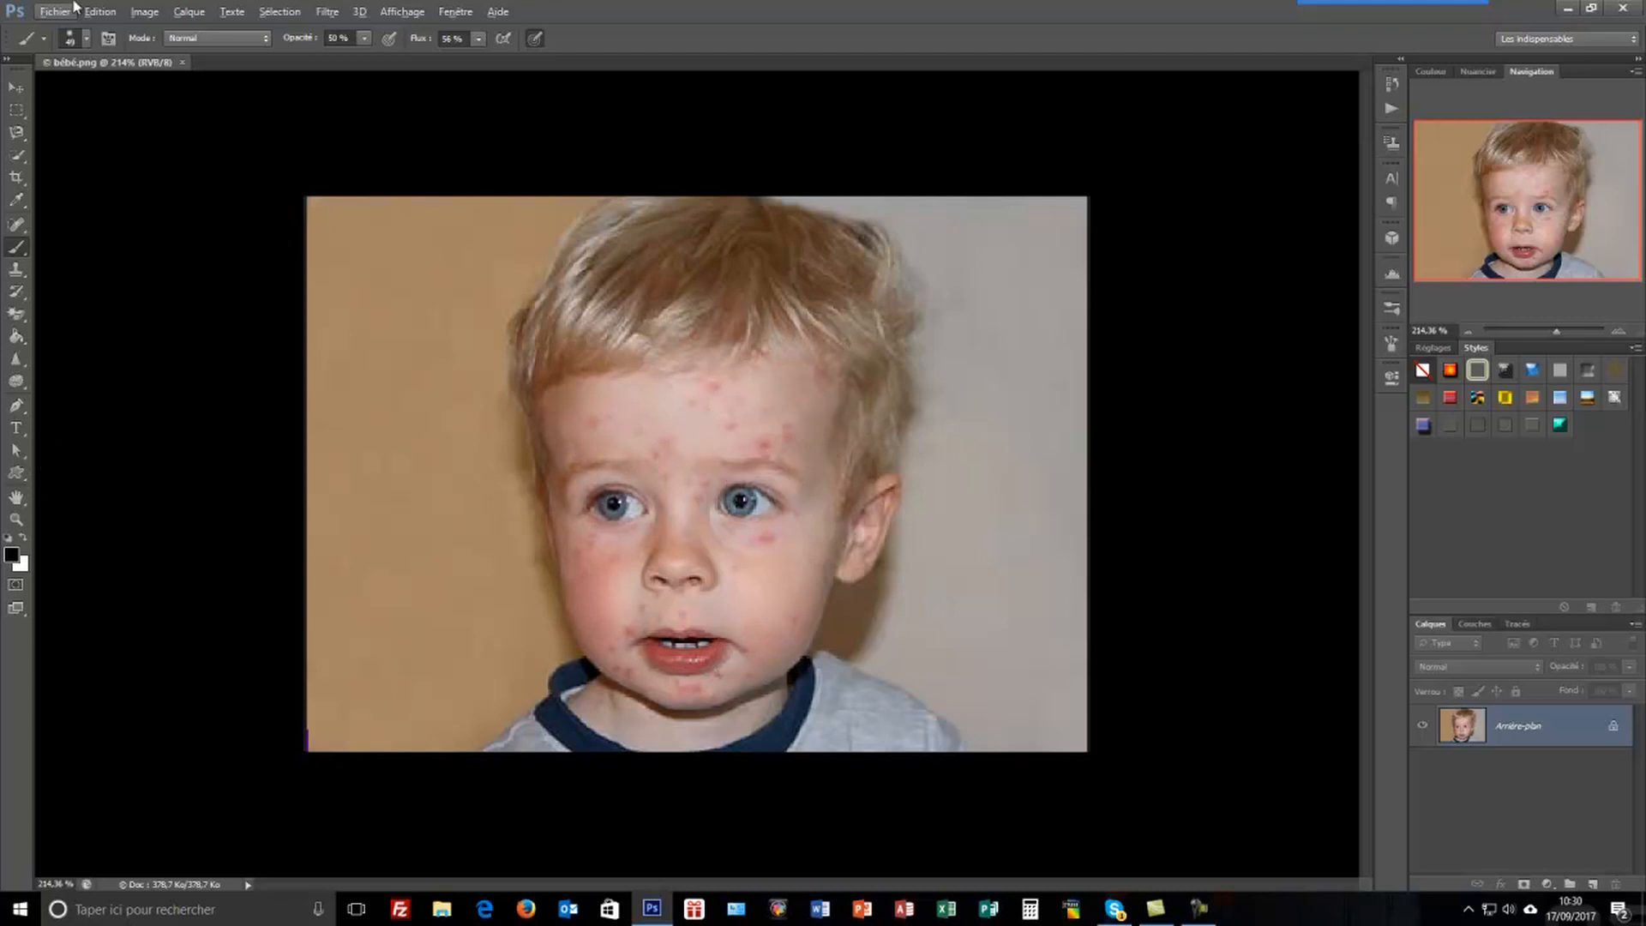
# Step: Reduce the brush size to 8 px
pyautogui.click(86, 37)
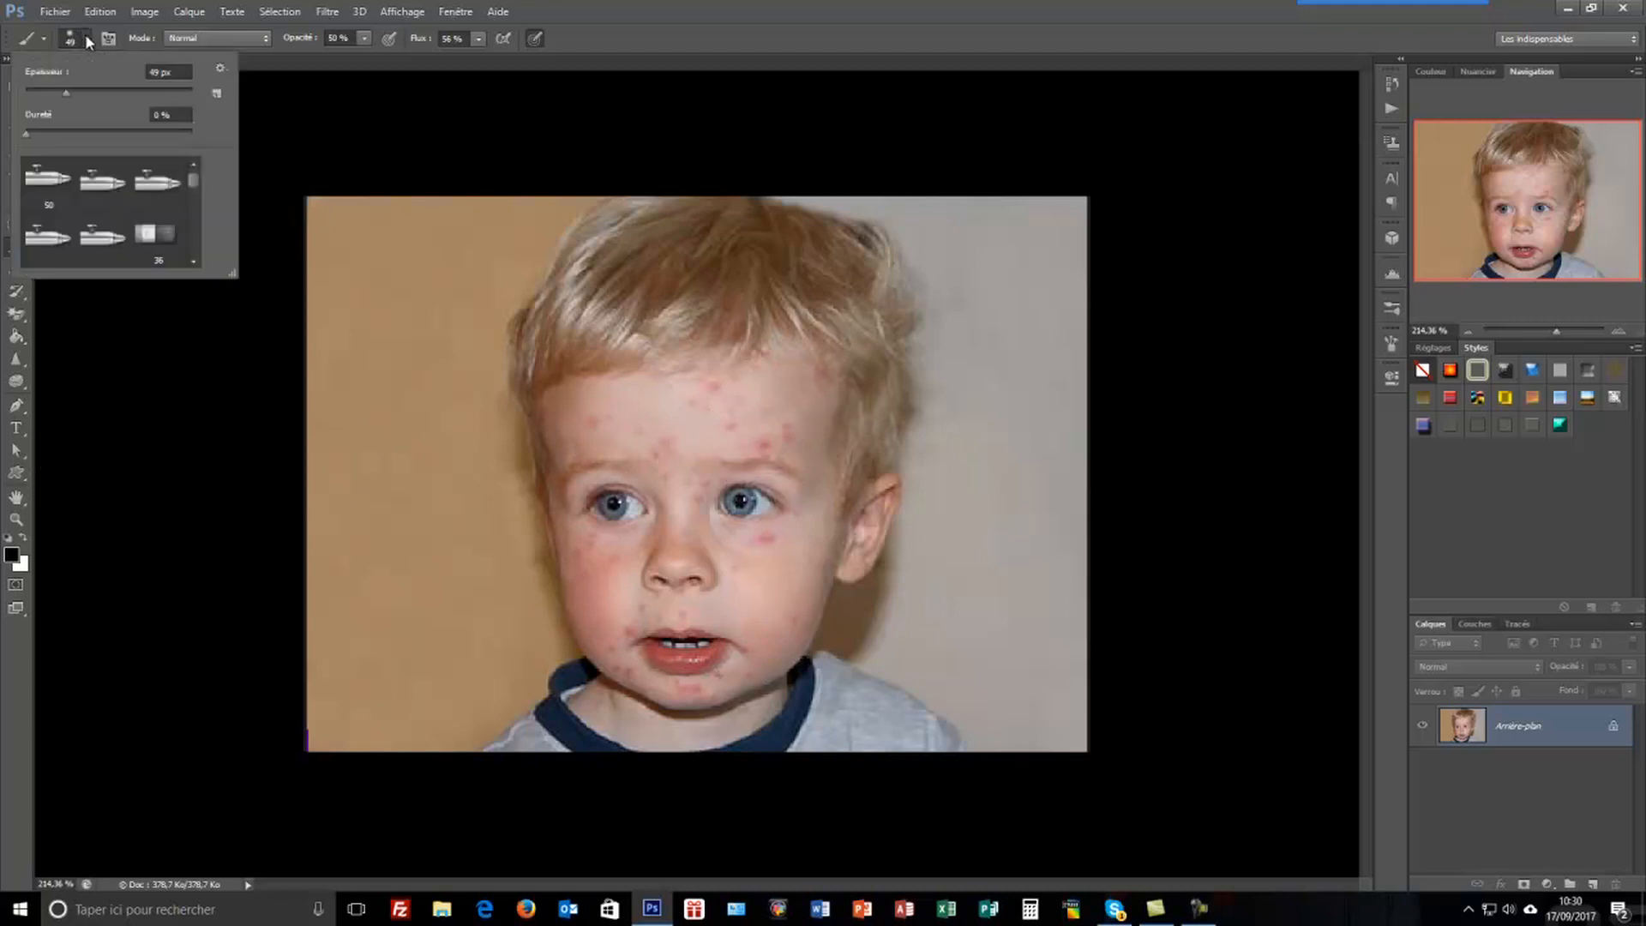
pyautogui.click(31, 89)
pyautogui.click(186, 331)
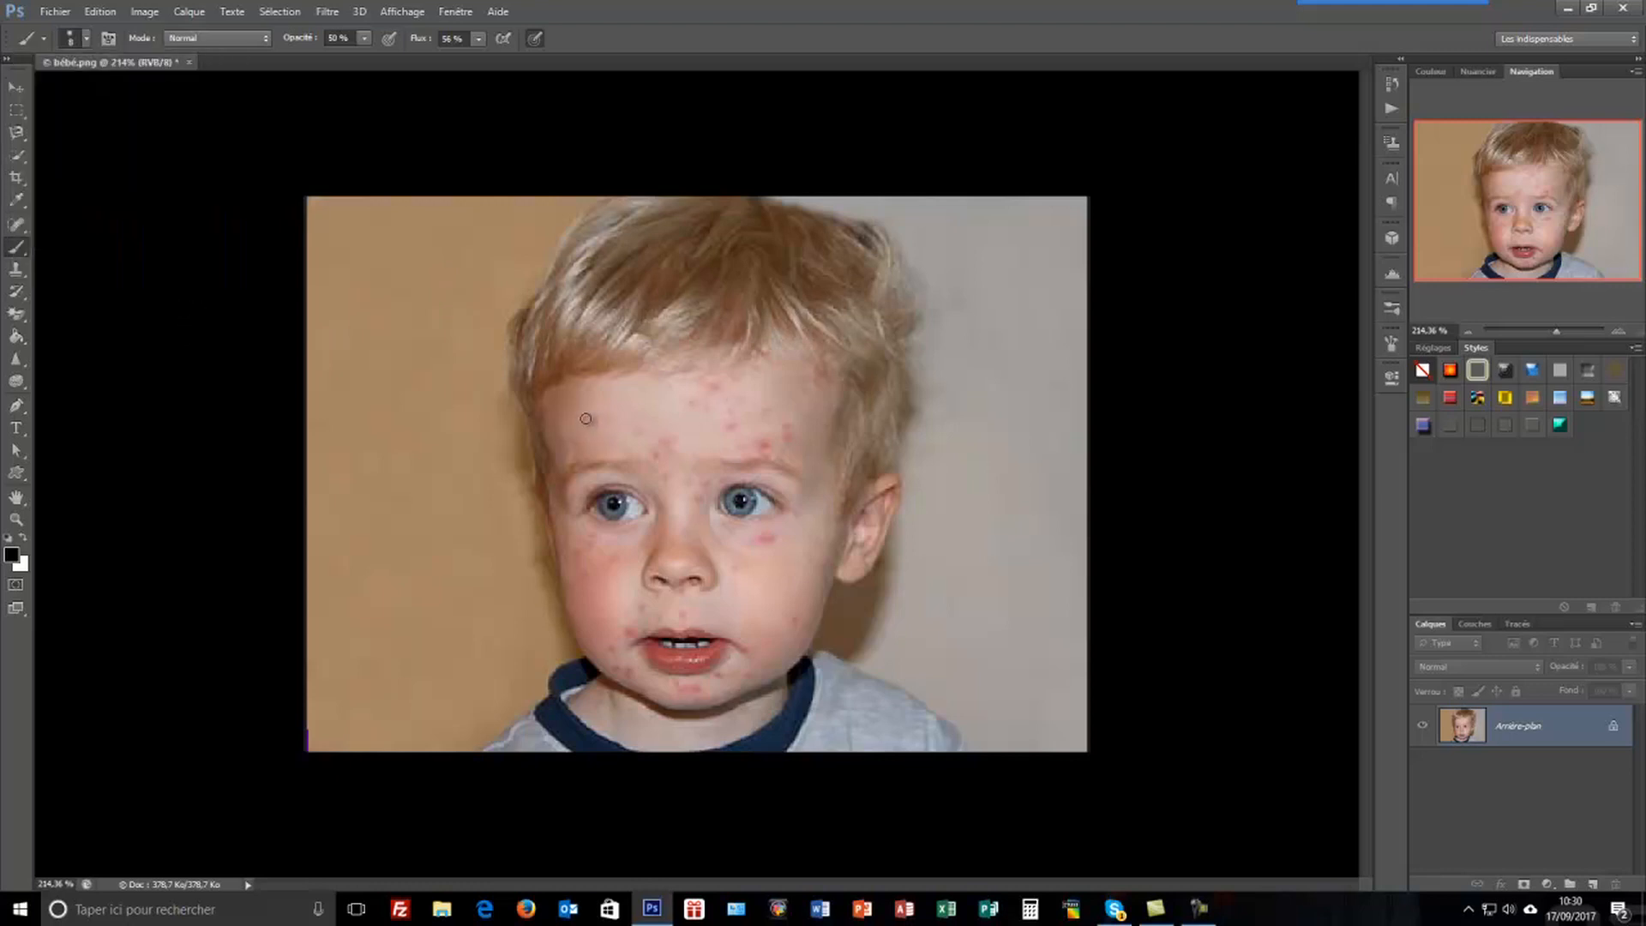
# Step: Convert the locked background into the layer Calque 0 and duplicate it
pyautogui.doubleClick(1515, 727)
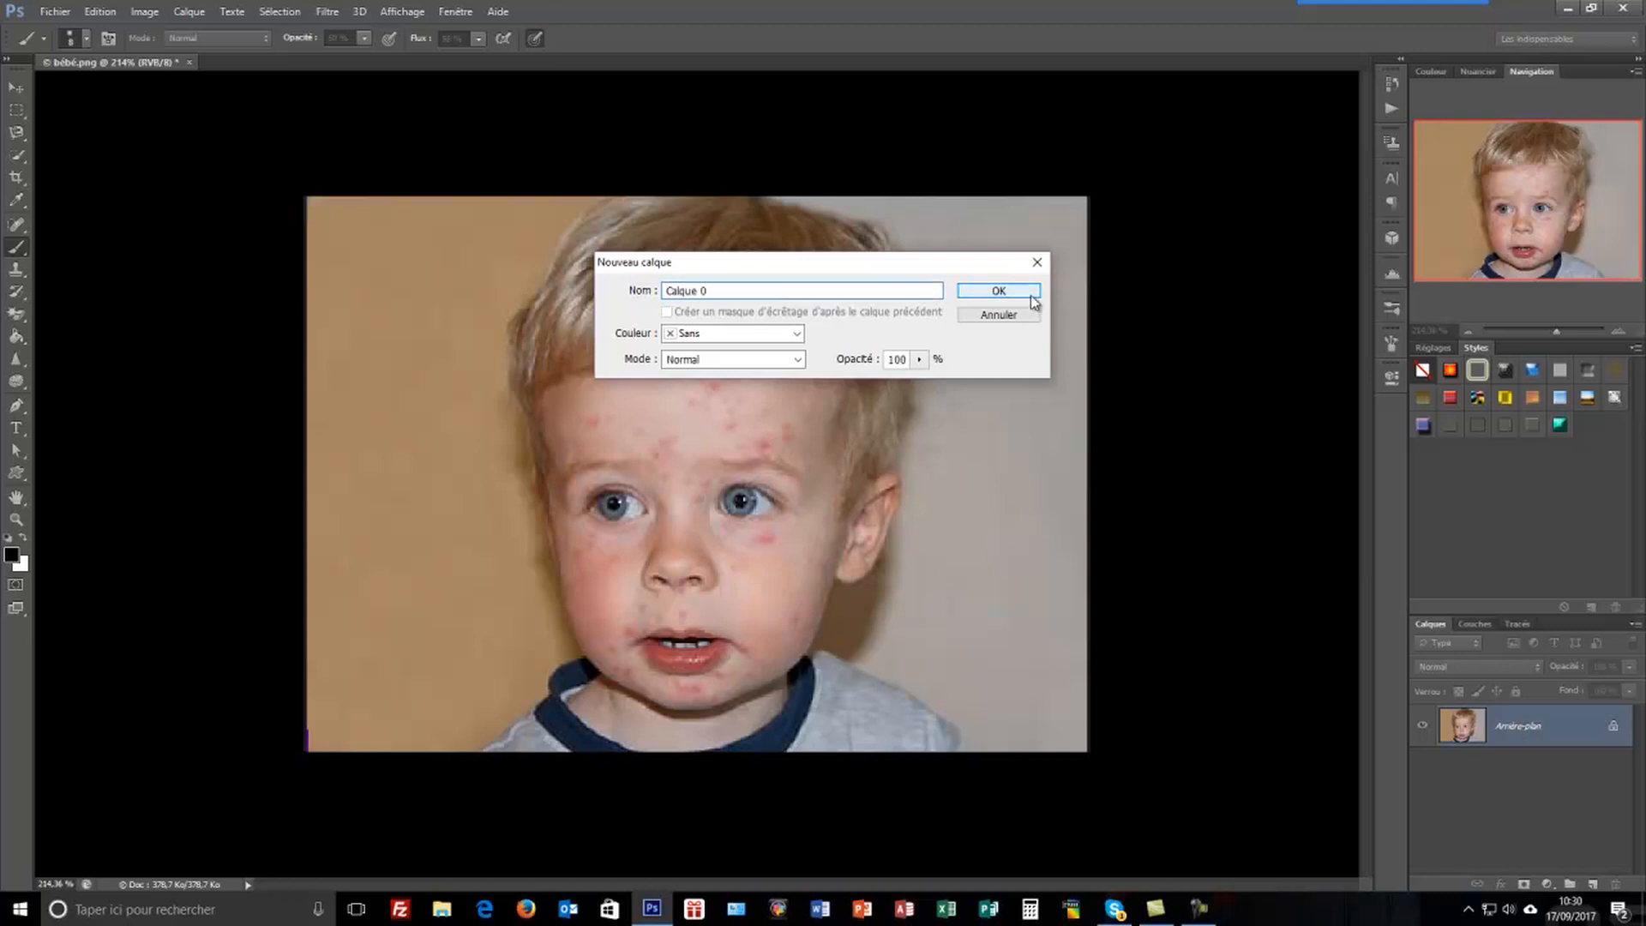
pyautogui.click(998, 290)
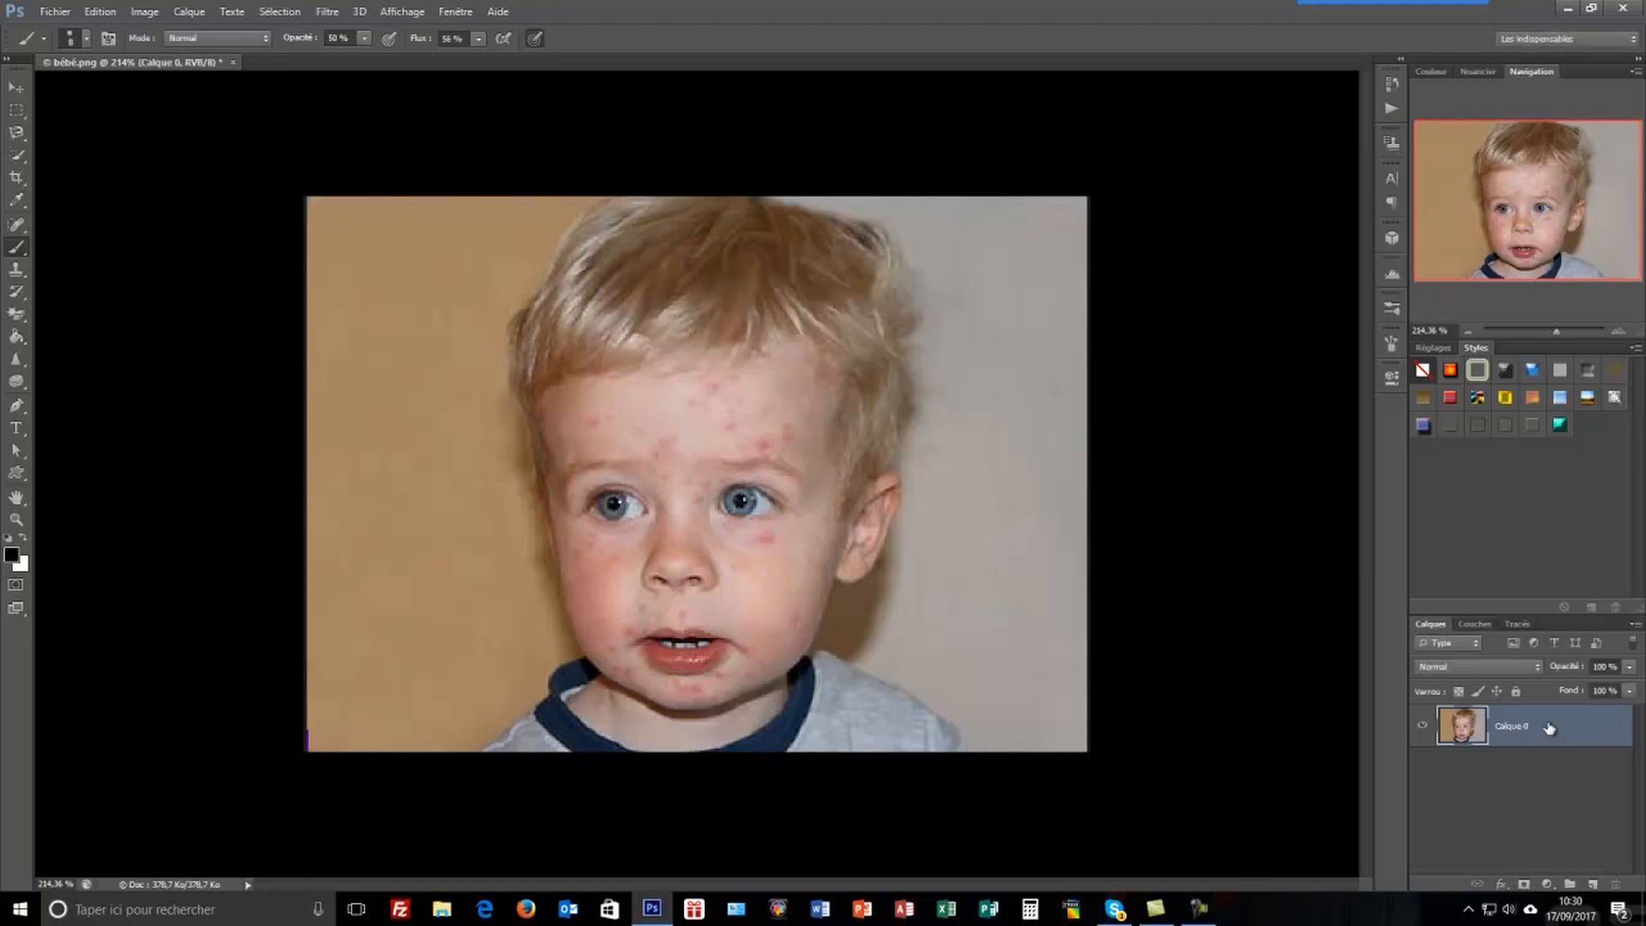
pyautogui.moveTo(1567, 732); pyautogui.dragTo(1594, 884)
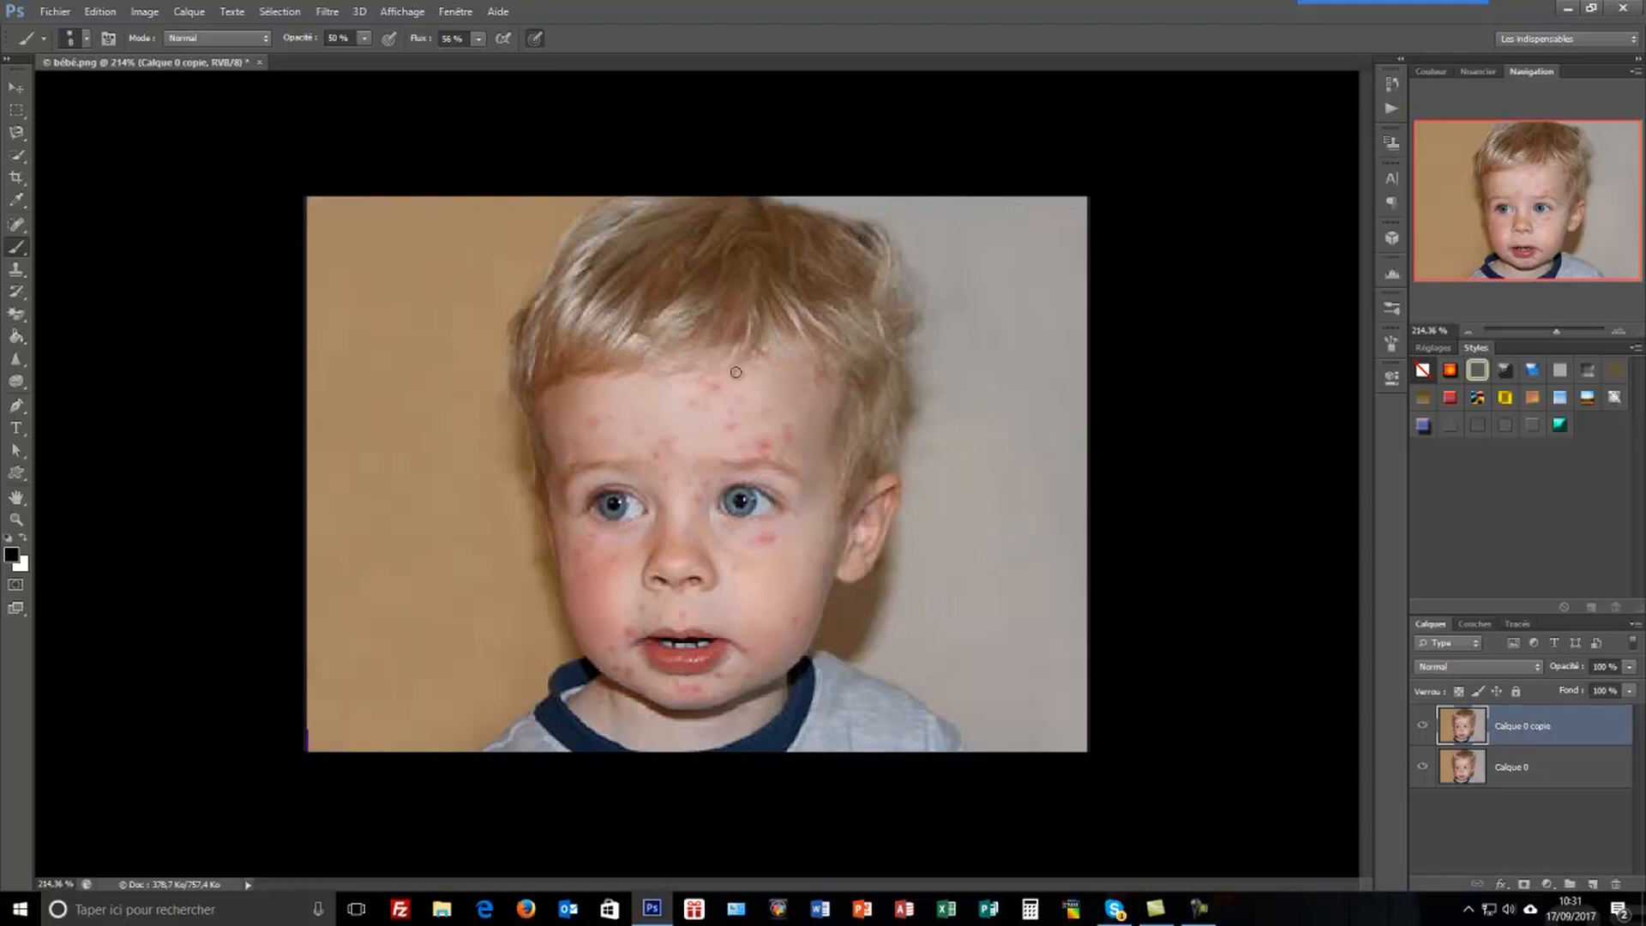
# Step: Remove the red spots on the centre and image-right side of the forehead with the Spot Healing Brush
pyautogui.press('j')
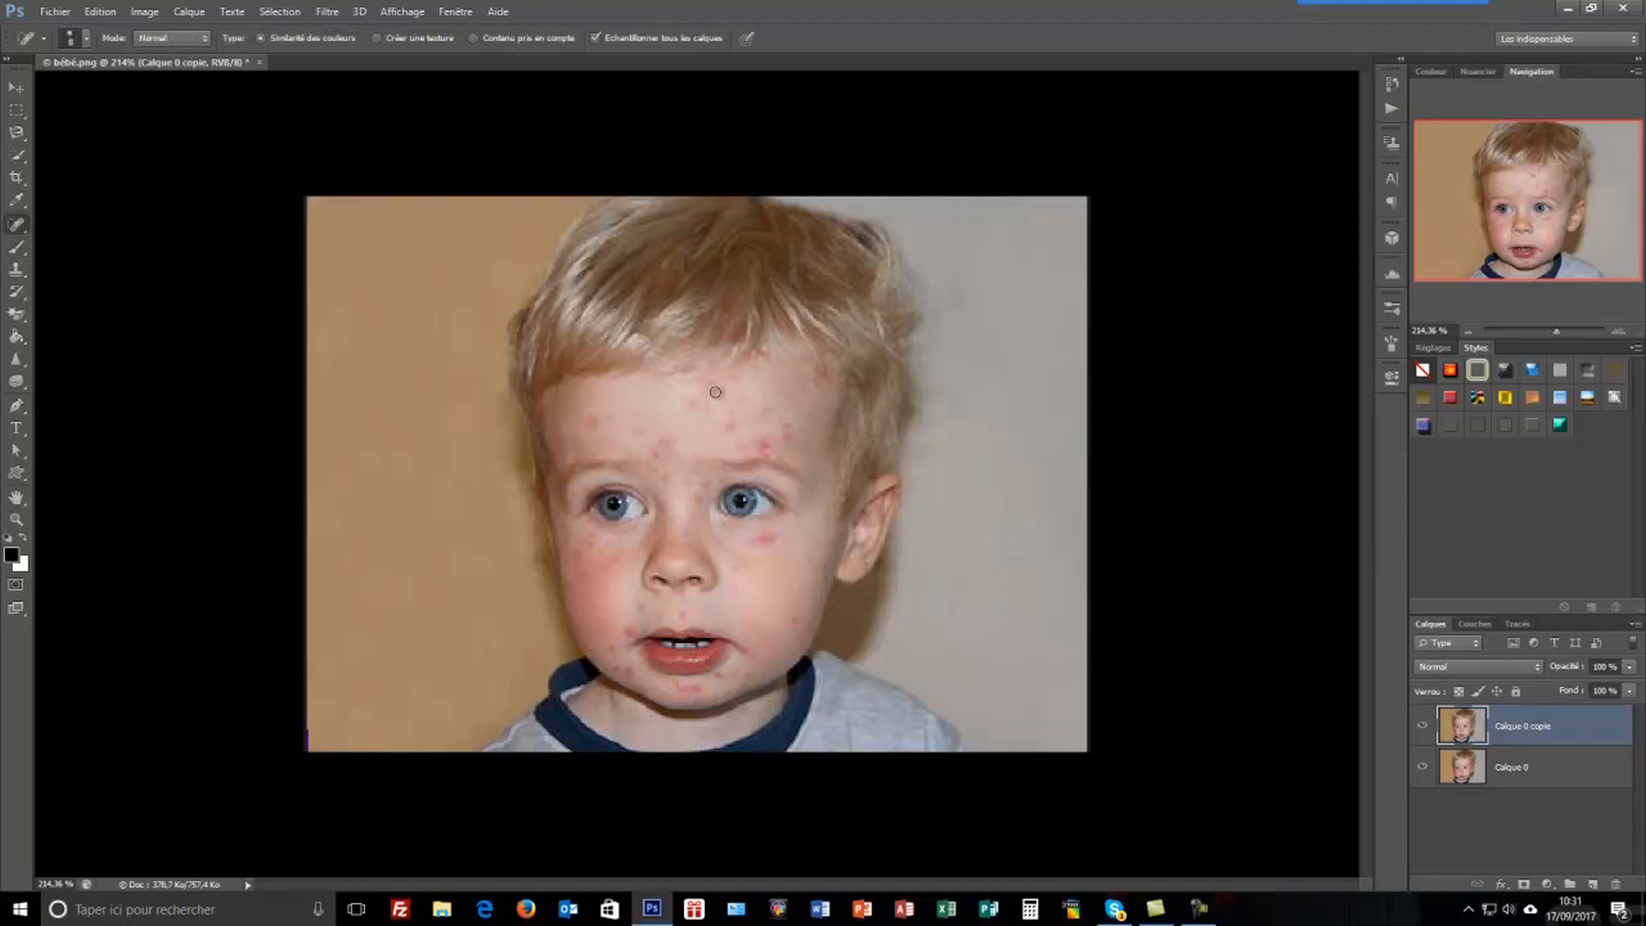
pyautogui.click(709, 399)
pyautogui.moveTo(766, 443); pyautogui.dragTo(752, 446)
pyautogui.moveTo(759, 440); pyautogui.dragTo(763, 439)
pyautogui.click(768, 456)
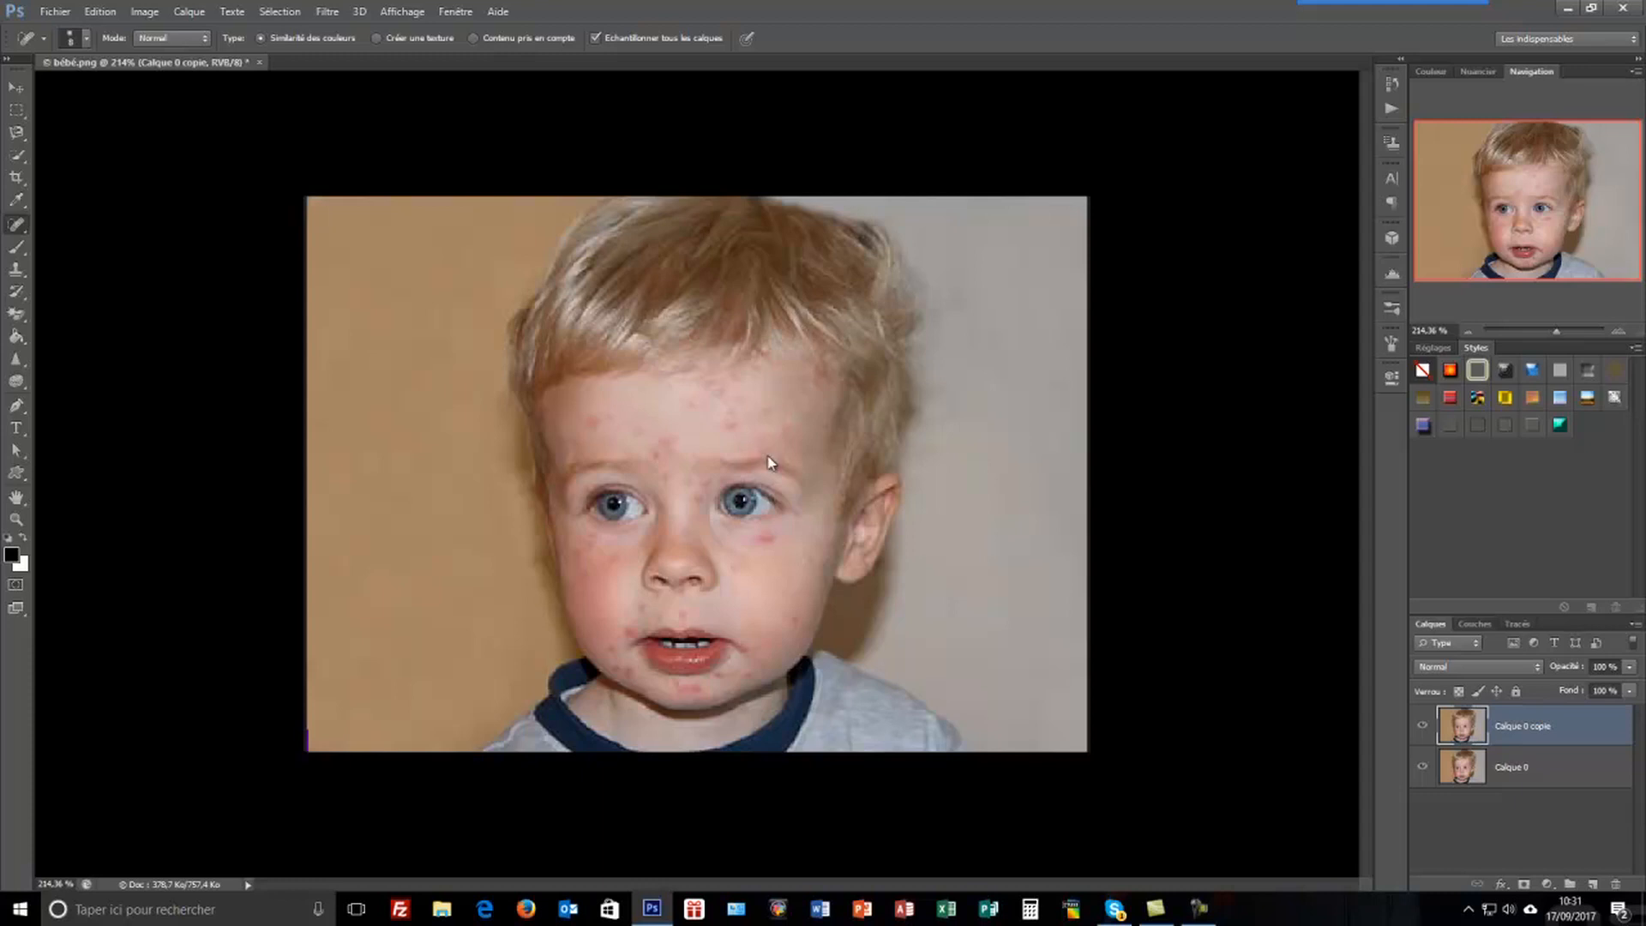
pyautogui.click(731, 414)
pyautogui.click(734, 399)
pyautogui.click(736, 423)
pyautogui.click(734, 428)
# Step: Heal the red spots on the image-left side of the forehead and between the eyebrows
pyautogui.click(673, 440)
pyautogui.click(660, 443)
pyautogui.click(651, 455)
pyautogui.click(634, 430)
pyautogui.click(606, 415)
pyautogui.click(593, 430)
pyautogui.click(662, 455)
pyautogui.click(675, 451)
pyautogui.click(699, 485)
# Step: Heal the red spots on the image-left cheek just below the eye
pyautogui.click(590, 544)
pyautogui.click(576, 550)
pyautogui.click(585, 552)
pyautogui.click(585, 545)
pyautogui.click(591, 542)
pyautogui.click(586, 552)
pyautogui.click(585, 546)
pyautogui.moveTo(581, 547)
pyautogui.mouseDown()
pyautogui.moveTo(615, 576)
pyautogui.moveTo(616, 561)
pyautogui.mouseUp()
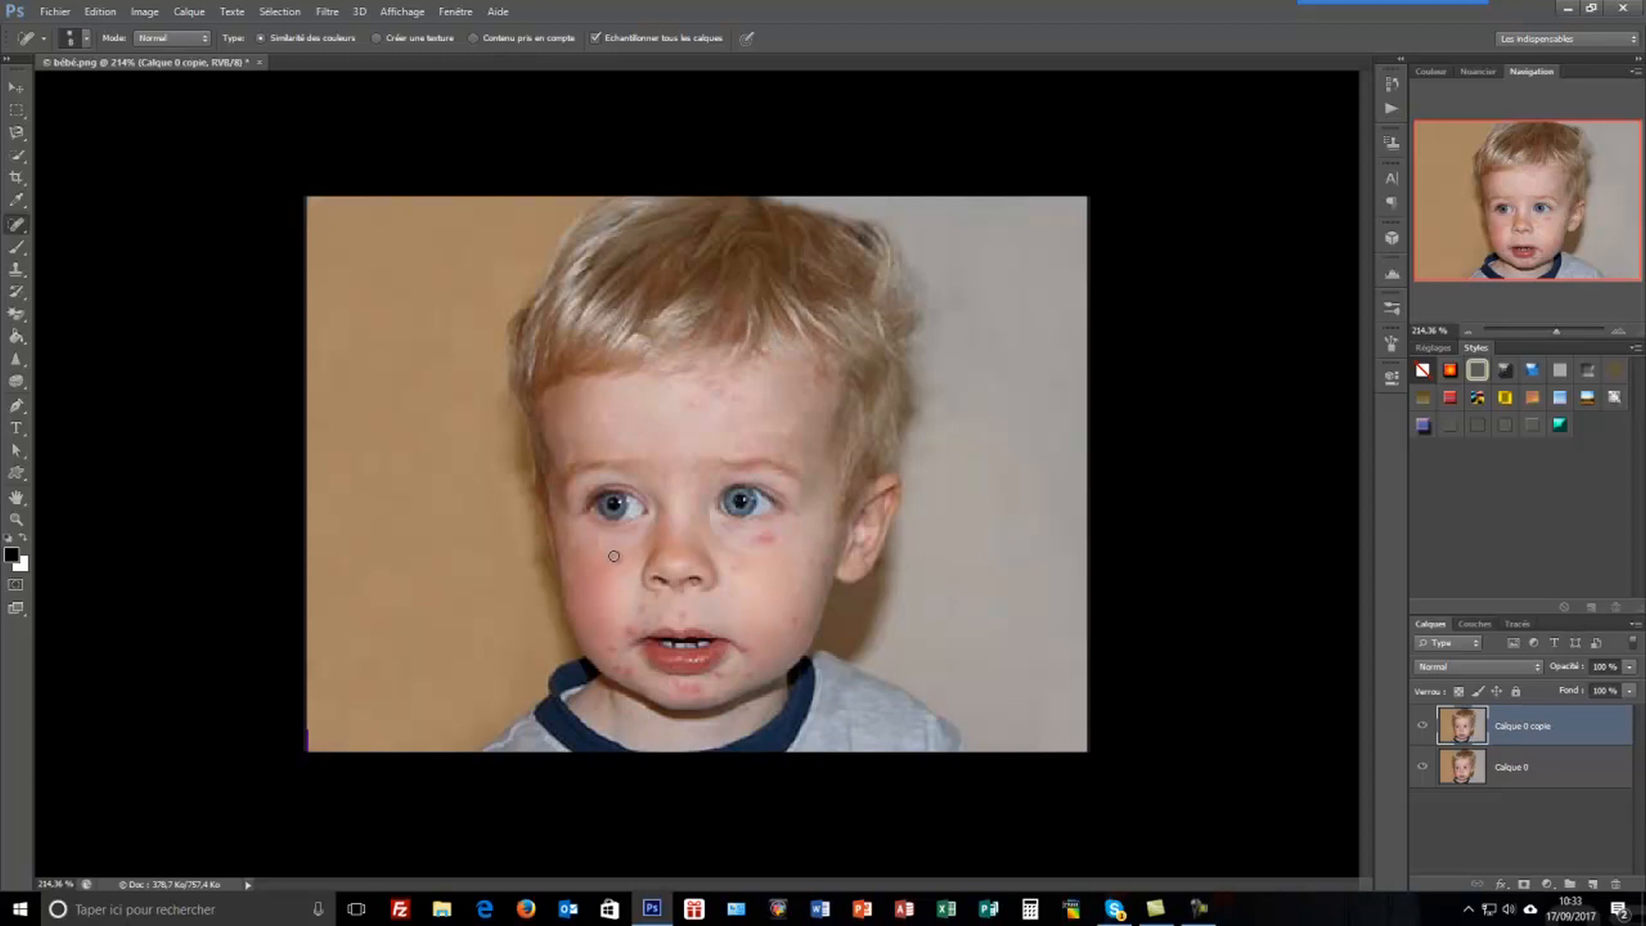
# Step: Heal the spots around the image-left corner of the mouth and along the upper lip
pyautogui.click(625, 634)
pyautogui.click(642, 610)
pyautogui.click(633, 628)
pyautogui.click(681, 617)
pyautogui.click(631, 636)
pyautogui.click(626, 630)
pyautogui.moveTo(628, 648); pyautogui.dragTo(680, 620)
pyautogui.moveTo(633, 631); pyautogui.dragTo(650, 626)
pyautogui.click(643, 631)
pyautogui.moveTo(632, 619); pyautogui.dragTo(648, 624)
pyautogui.click(639, 630)
pyautogui.moveTo(633, 630); pyautogui.dragTo(645, 624)
# Step: Heal the red mark beneath the eye on the image-right side of the face
pyautogui.moveTo(763, 576)
pyautogui.mouseDown()
pyautogui.moveTo(779, 543)
pyautogui.moveTo(759, 534)
pyautogui.mouseUp()
pyautogui.click(762, 537)
pyautogui.click(755, 543)
pyautogui.click(751, 541)
pyautogui.moveTo(751, 541); pyautogui.dragTo(782, 546)
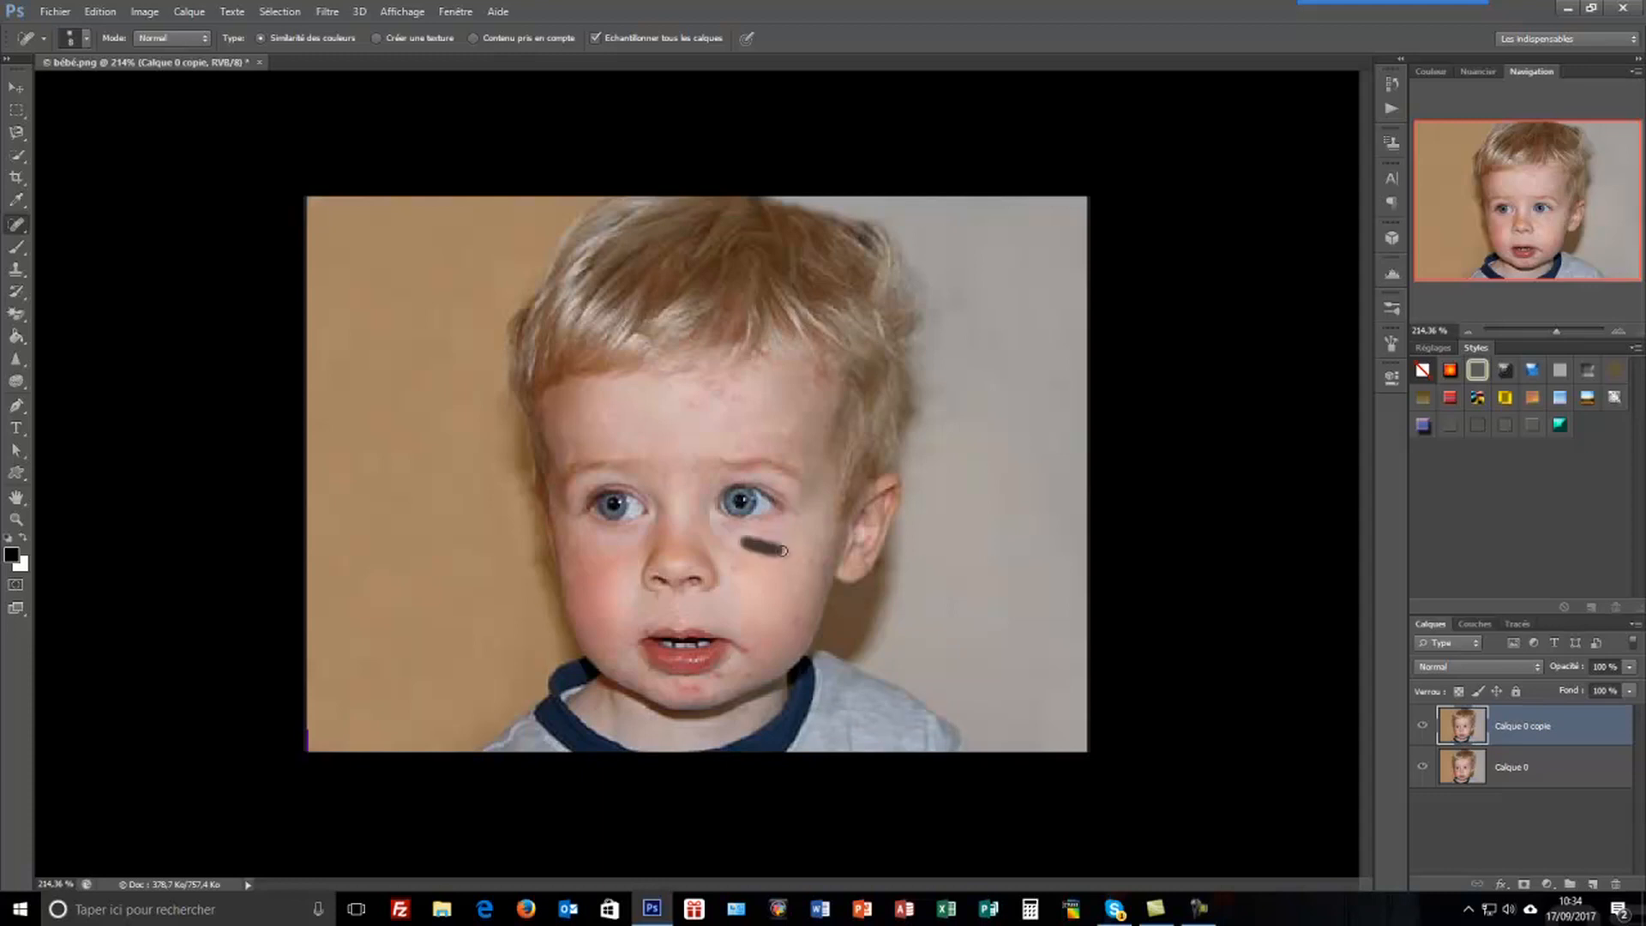
pyautogui.click(777, 537)
# Step: Heal the spots above the upper lip, on the image-right cheek and beside that corner of the mouth
pyautogui.moveTo(680, 613); pyautogui.dragTo(686, 615)
pyautogui.moveTo(683, 601)
pyautogui.mouseDown()
pyautogui.moveTo(691, 624)
pyautogui.moveTo(642, 633)
pyautogui.mouseUp()
pyautogui.moveTo(794, 608)
pyautogui.mouseDown()
pyautogui.moveTo(804, 636)
pyautogui.moveTo(745, 648)
pyautogui.mouseUp()
pyautogui.moveTo(733, 672); pyautogui.dragTo(727, 673)
pyautogui.click(719, 677)
pyautogui.click(721, 675)
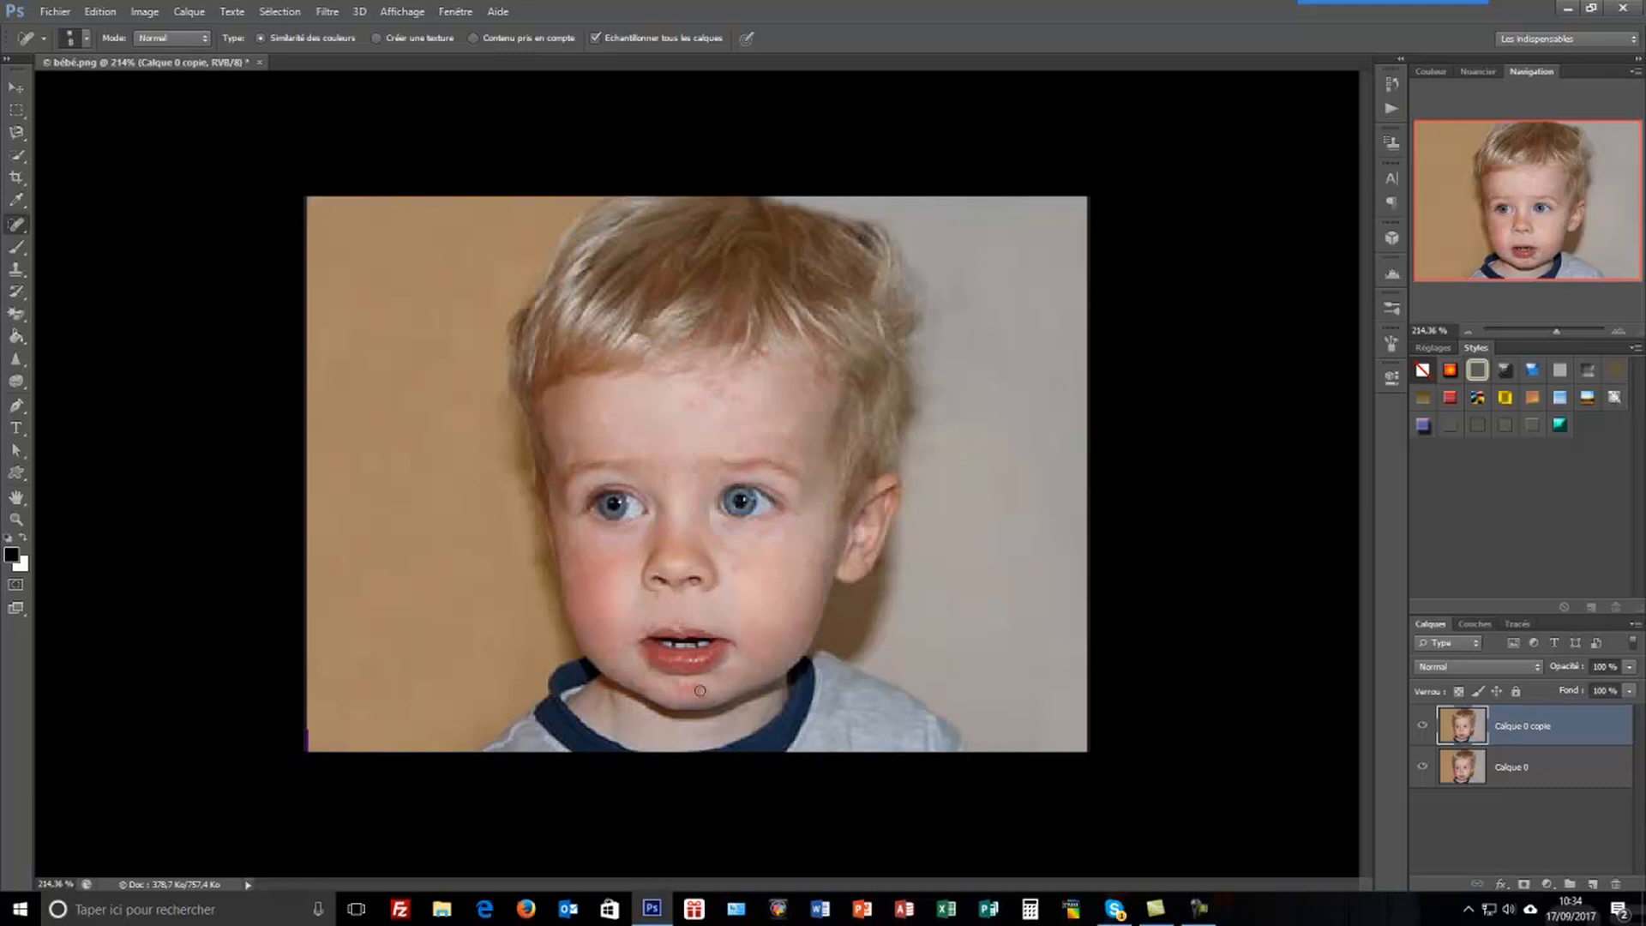
# Step: Heal the remaining red spots on the chin and below the lower lip
pyautogui.click(700, 686)
pyautogui.click(638, 672)
pyautogui.click(641, 670)
pyautogui.click(648, 671)
pyautogui.click(676, 683)
# Step: Touch up the last skin blemishes on the image-right cheek and the middle of the forehead
pyautogui.click(736, 569)
pyautogui.moveTo(701, 404); pyautogui.dragTo(685, 404)
pyautogui.moveTo(807, 556); pyautogui.dragTo(799, 574)
# Step: Duplicate the healed layer and set the duplicate to Superposition blend mode with 48% opacity
pyautogui.moveTo(1543, 731); pyautogui.dragTo(1598, 889)
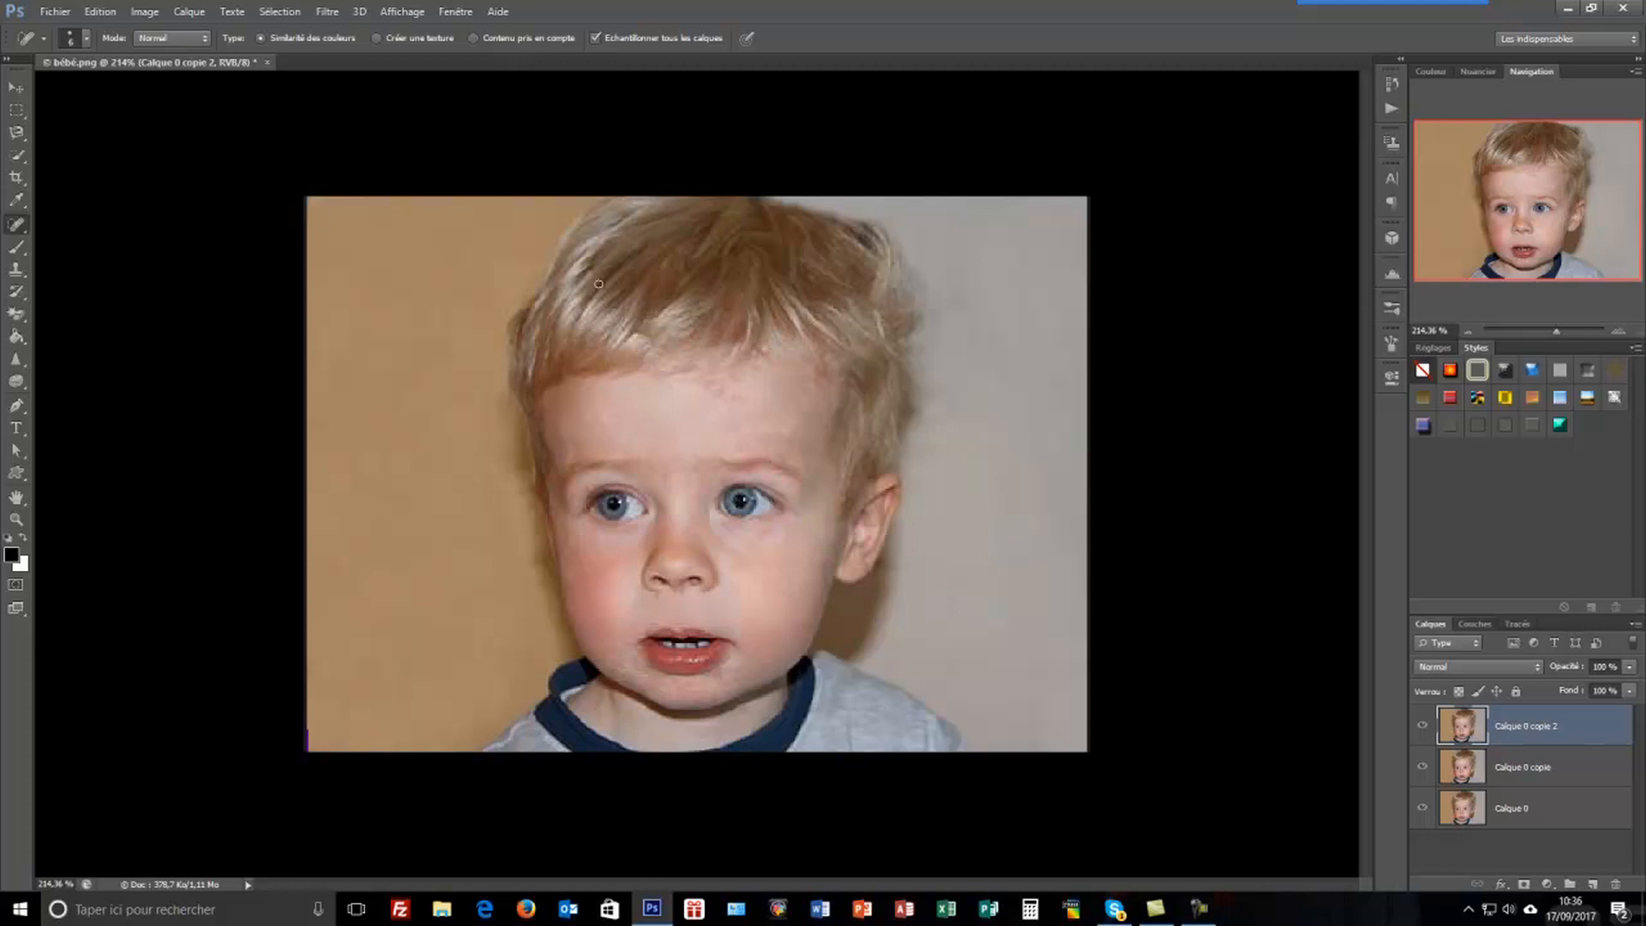
pyautogui.click(1534, 665)
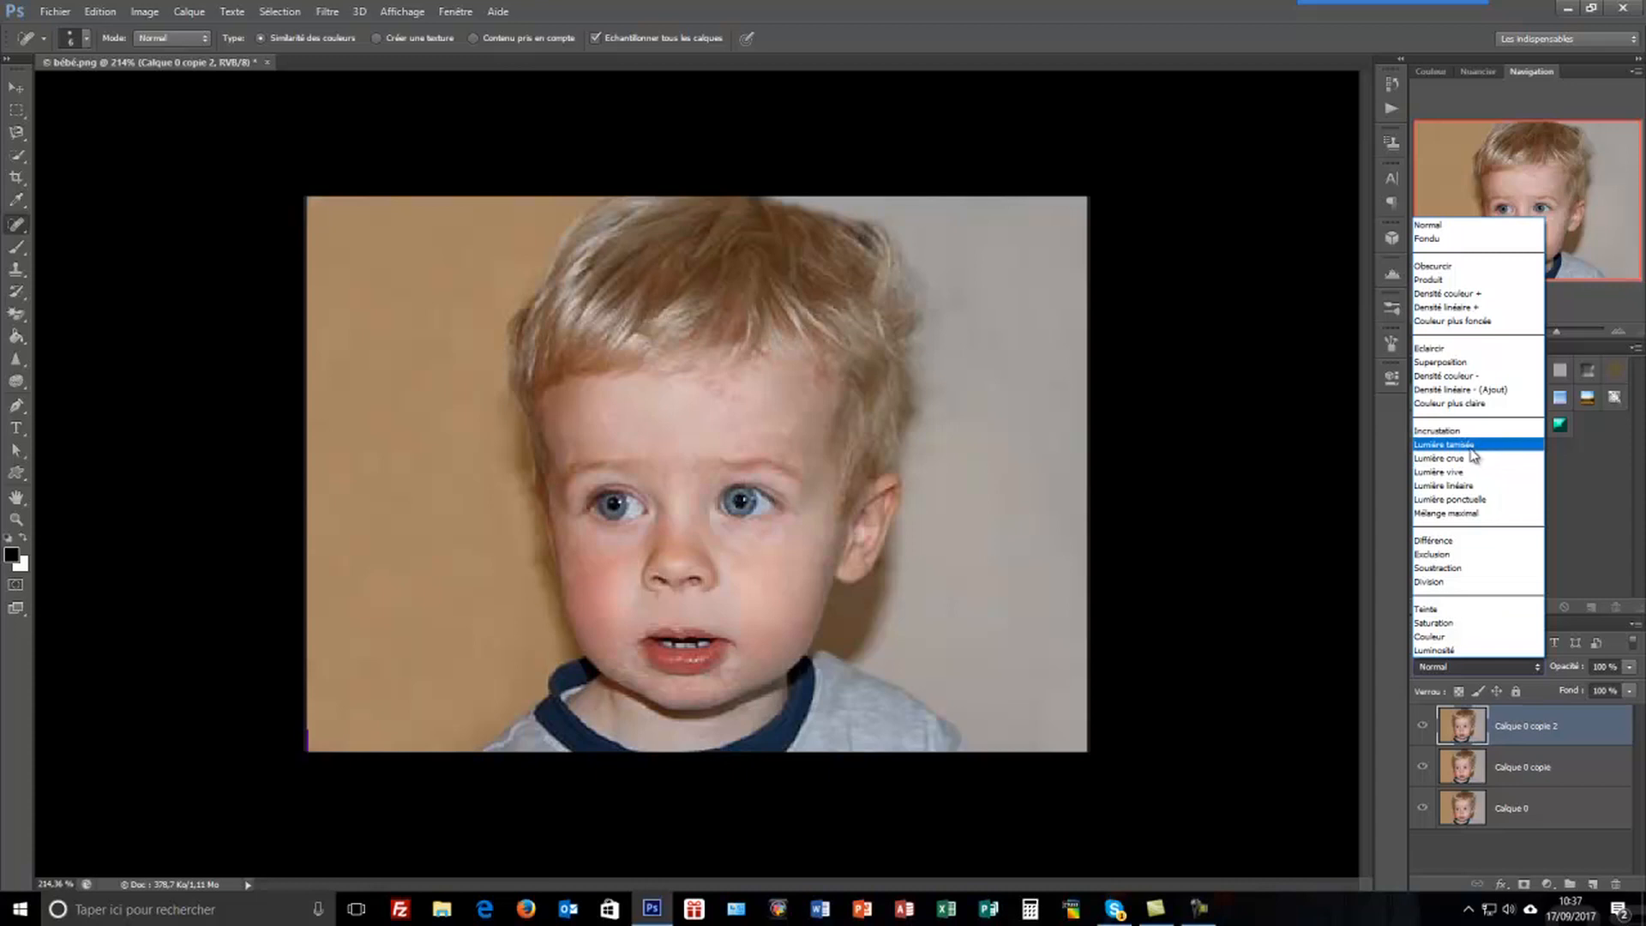
pyautogui.click(1462, 370)
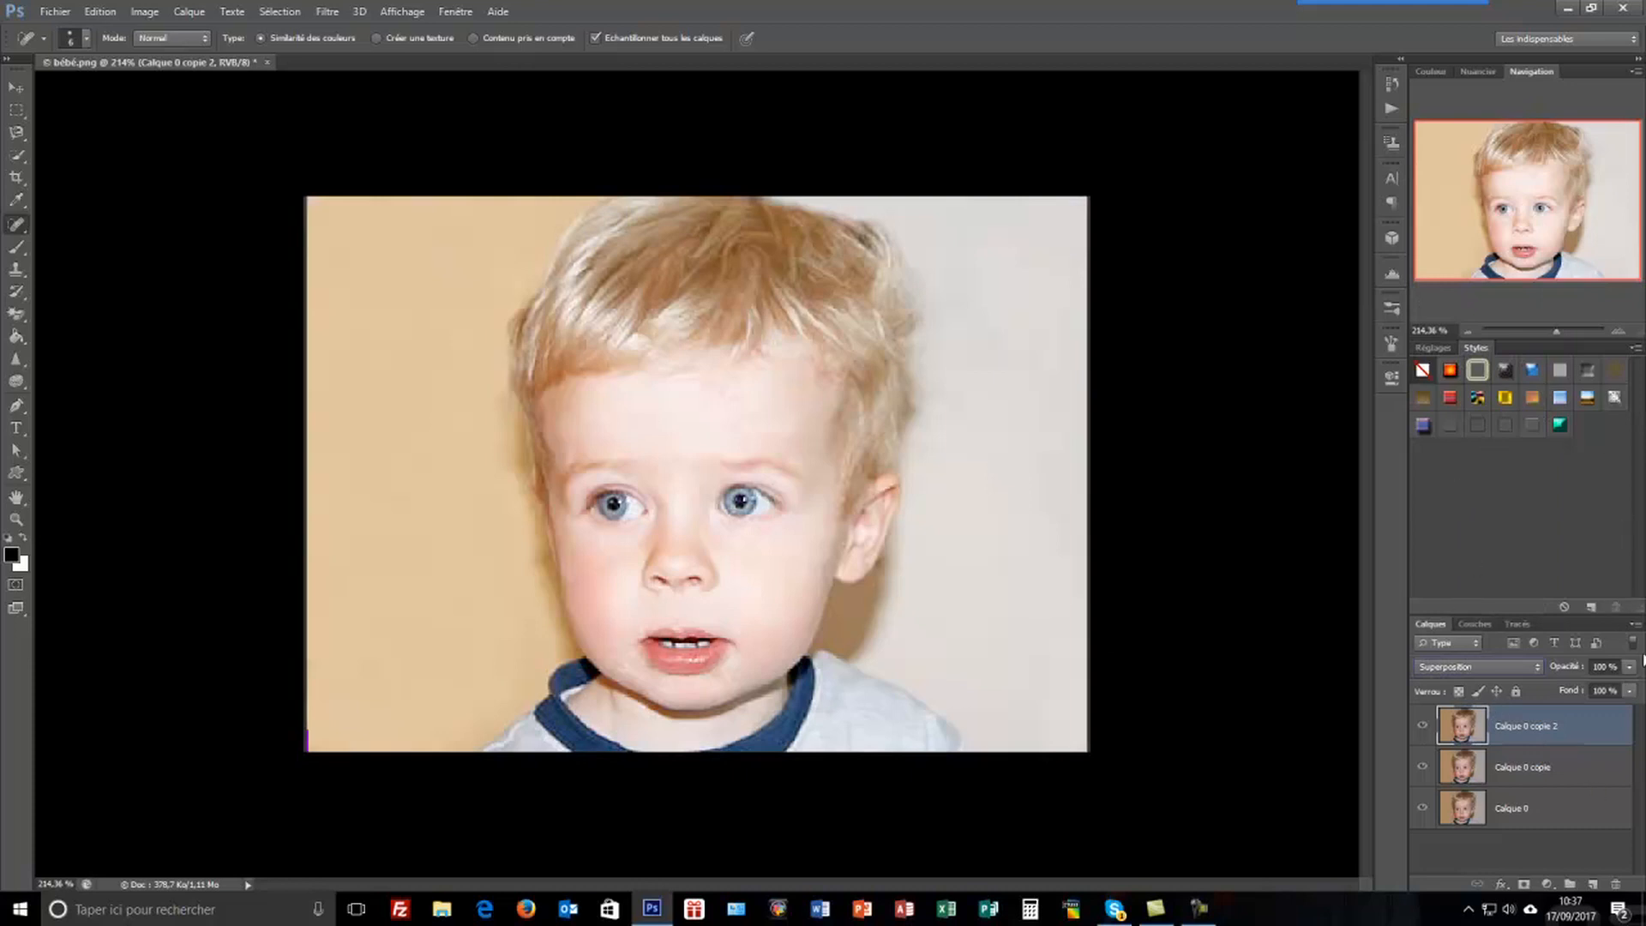
pyautogui.click(1630, 668)
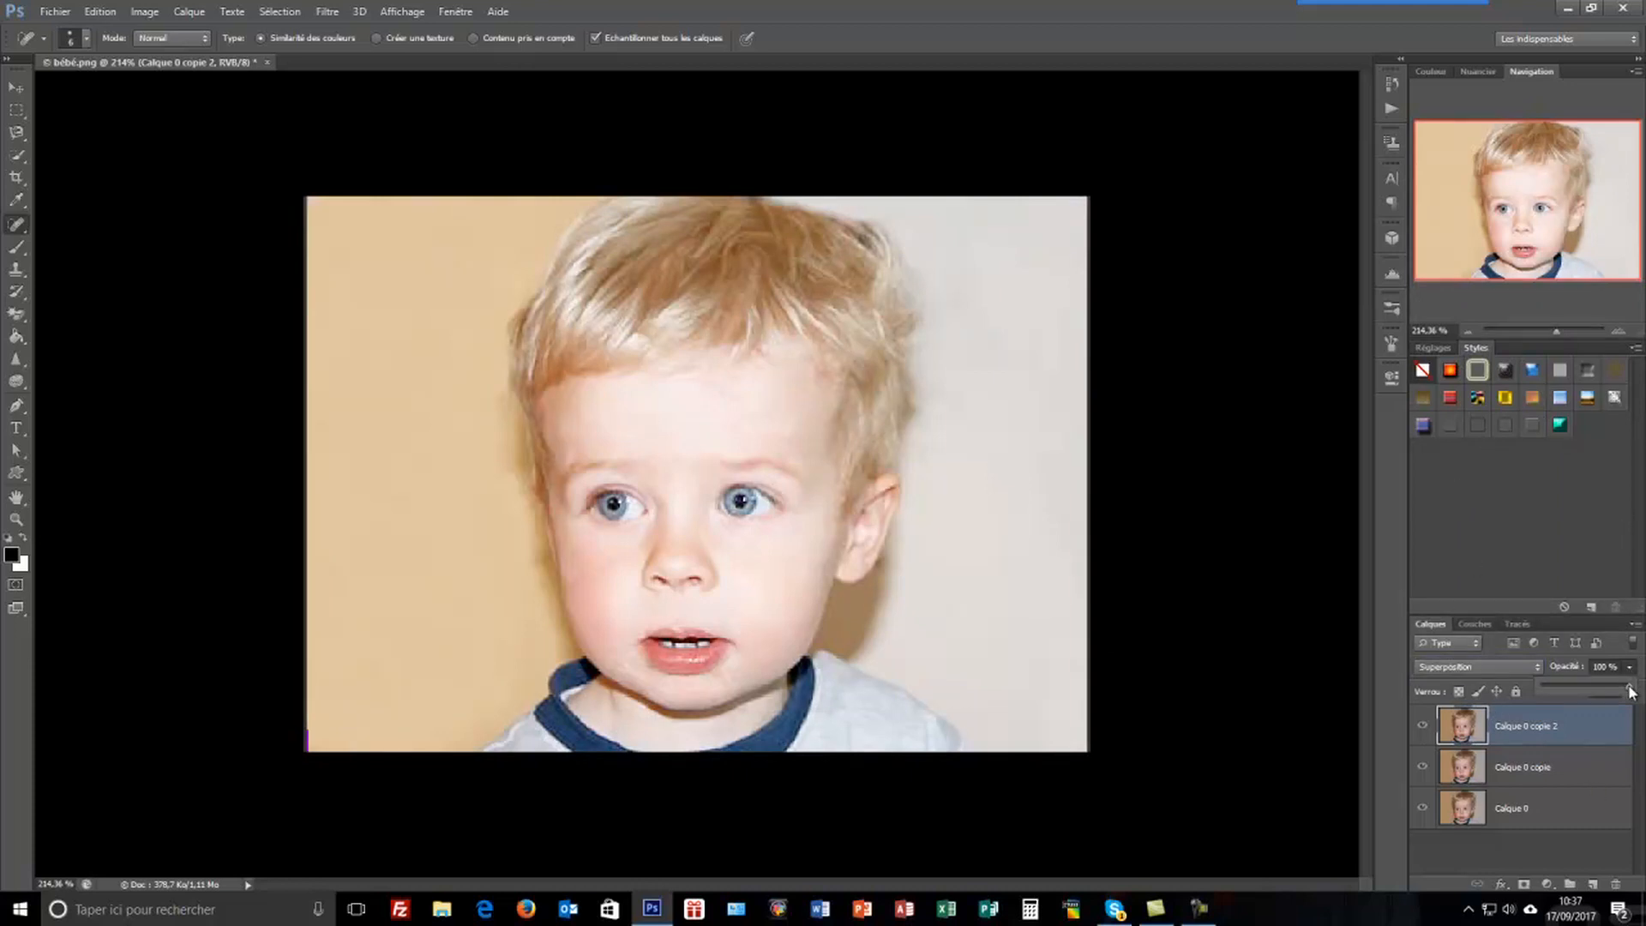
pyautogui.moveTo(1597, 704); pyautogui.dragTo(1582, 704)
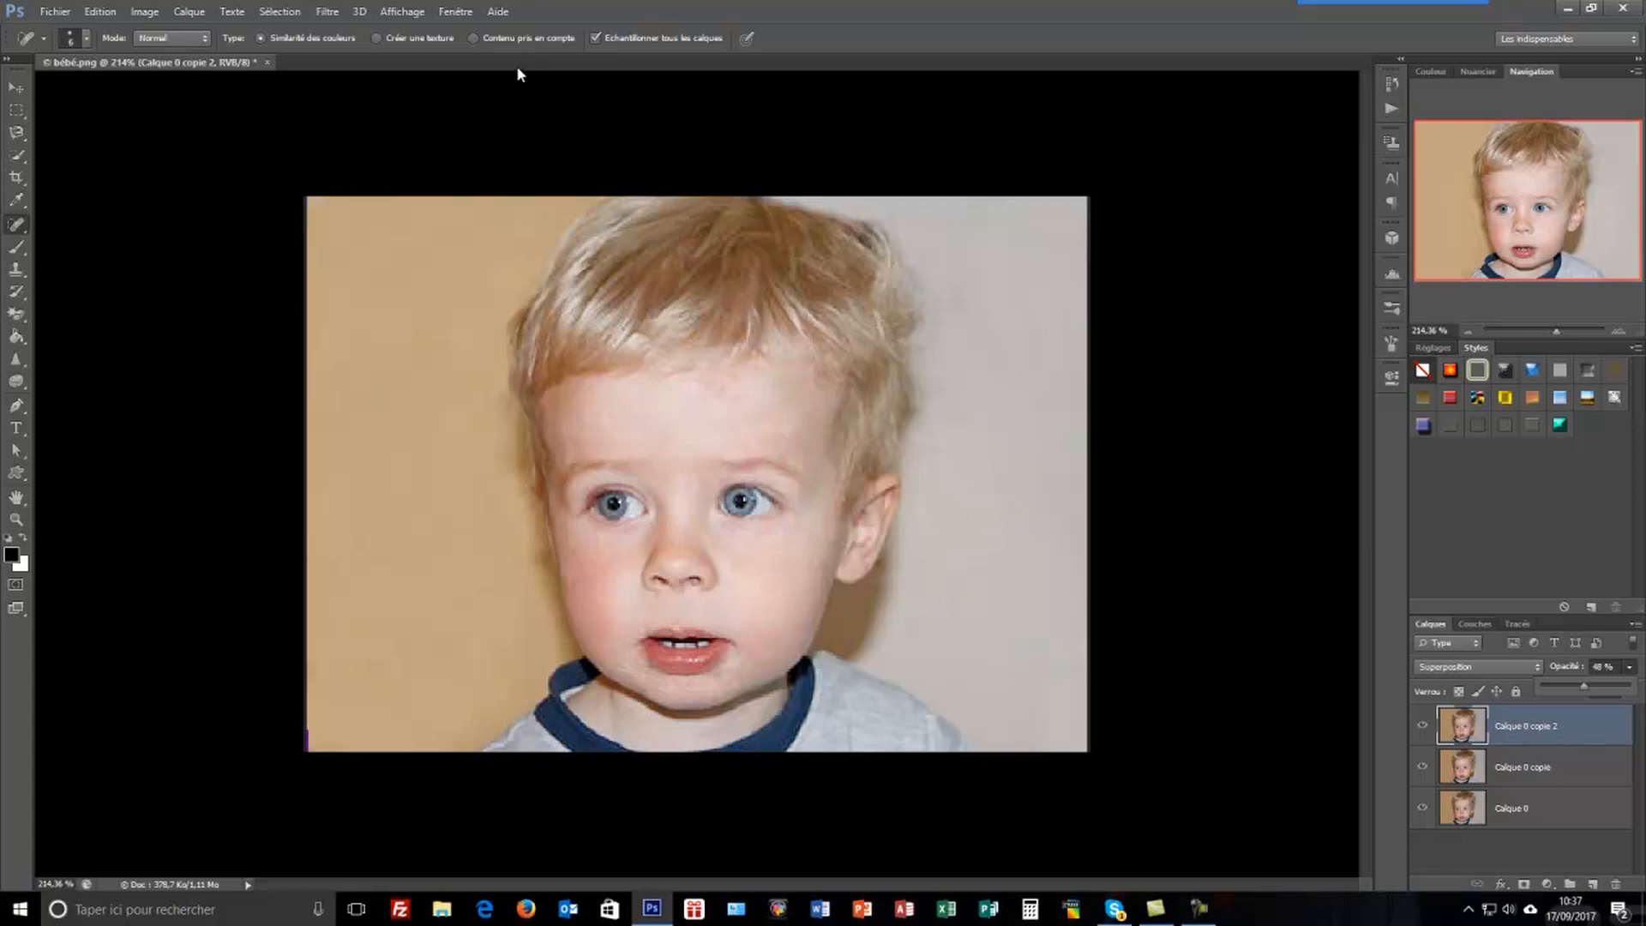
# Step: Invert the colours of the top layer with the Négatif adjustment
pyautogui.click(144, 11)
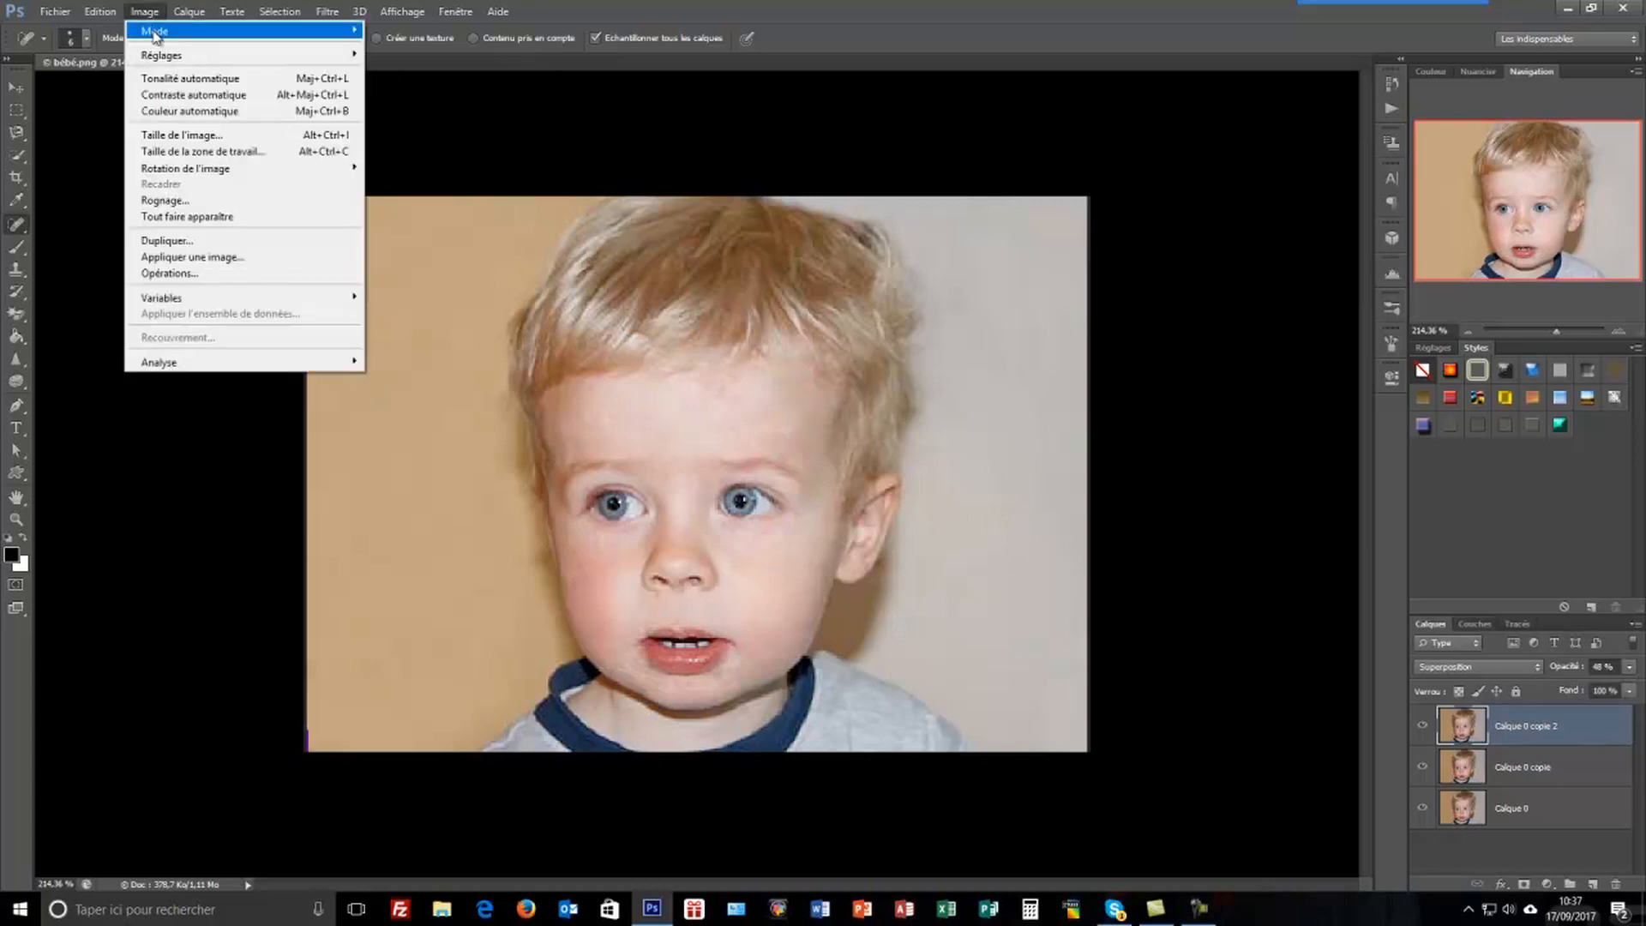
pyautogui.moveTo(160, 58)
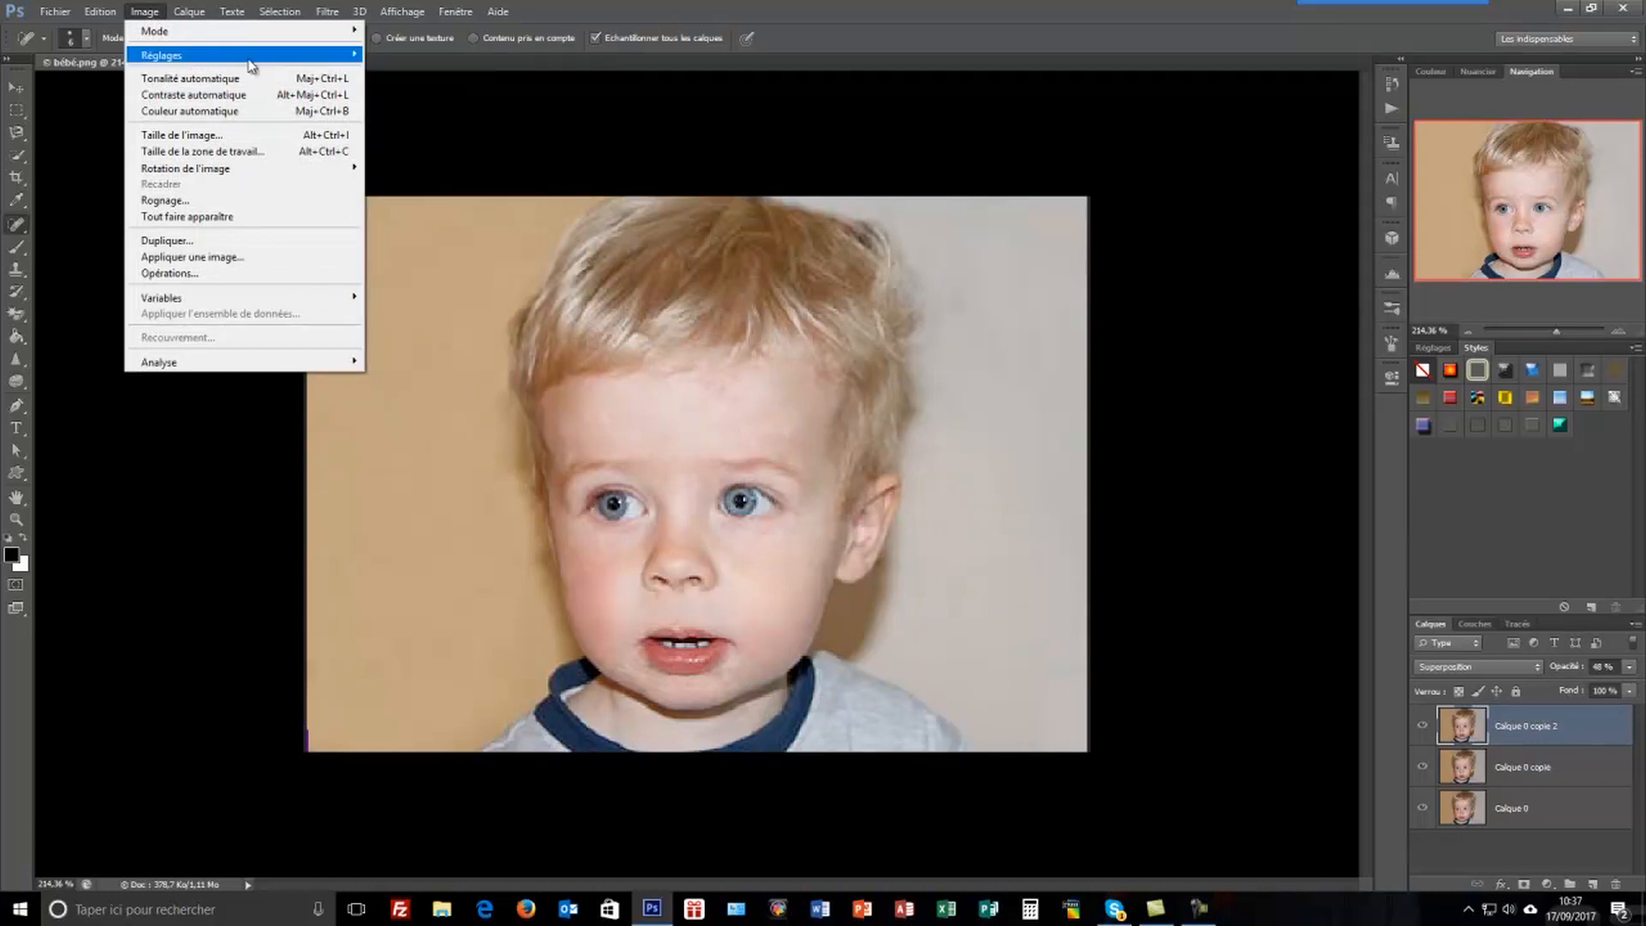
pyautogui.moveTo(253, 57)
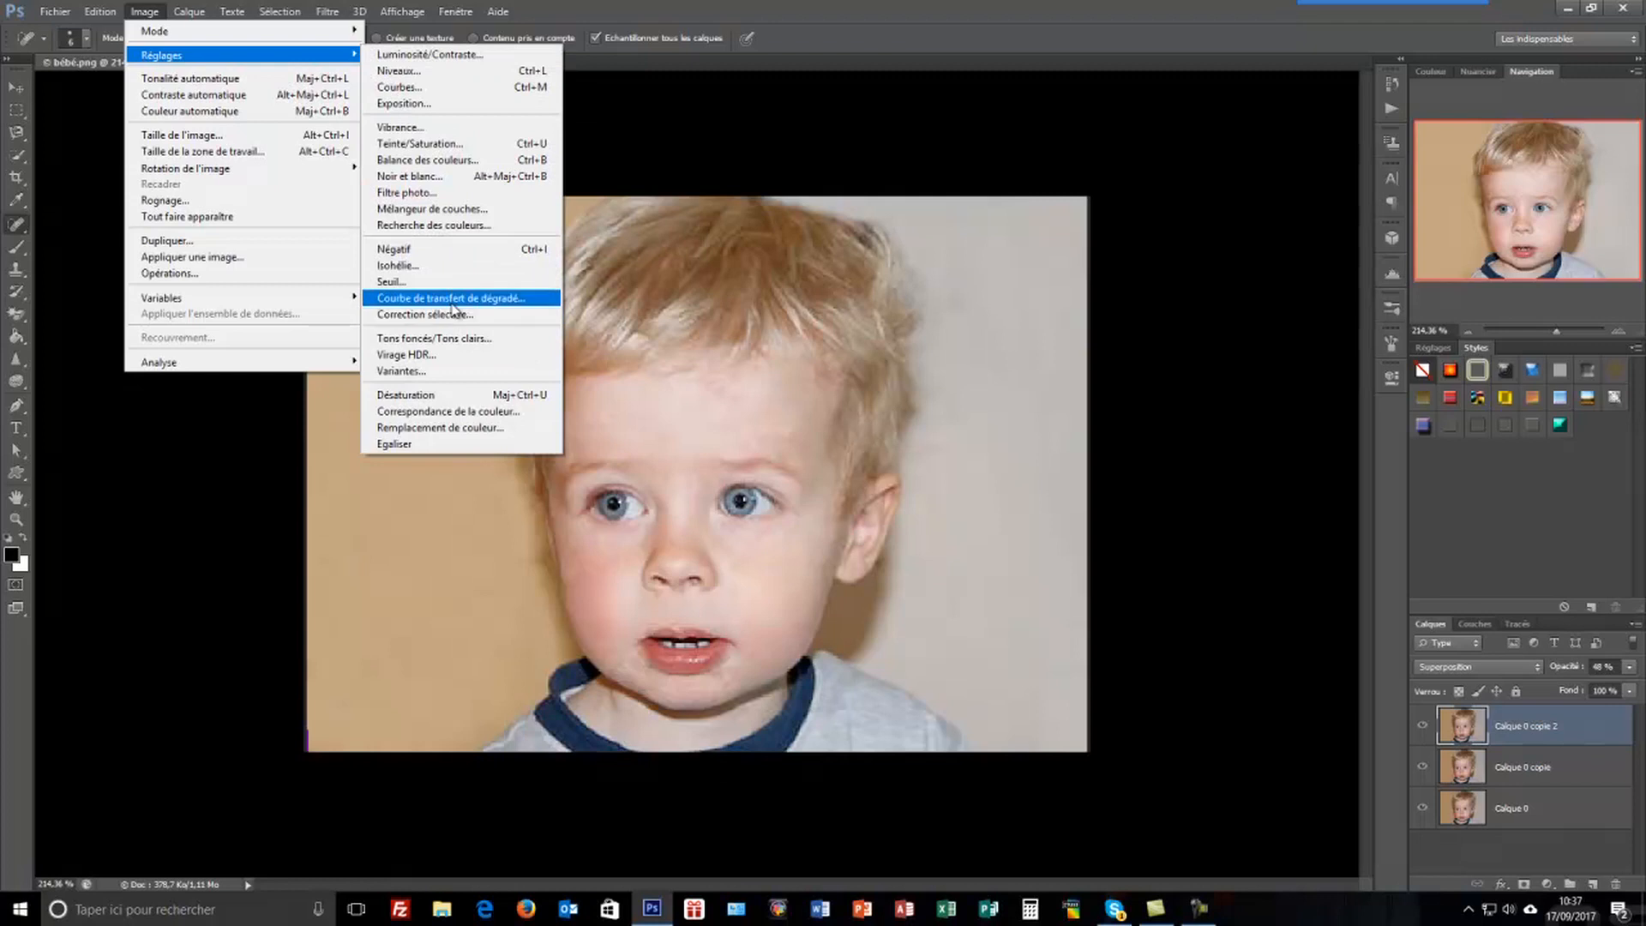
pyautogui.click(442, 252)
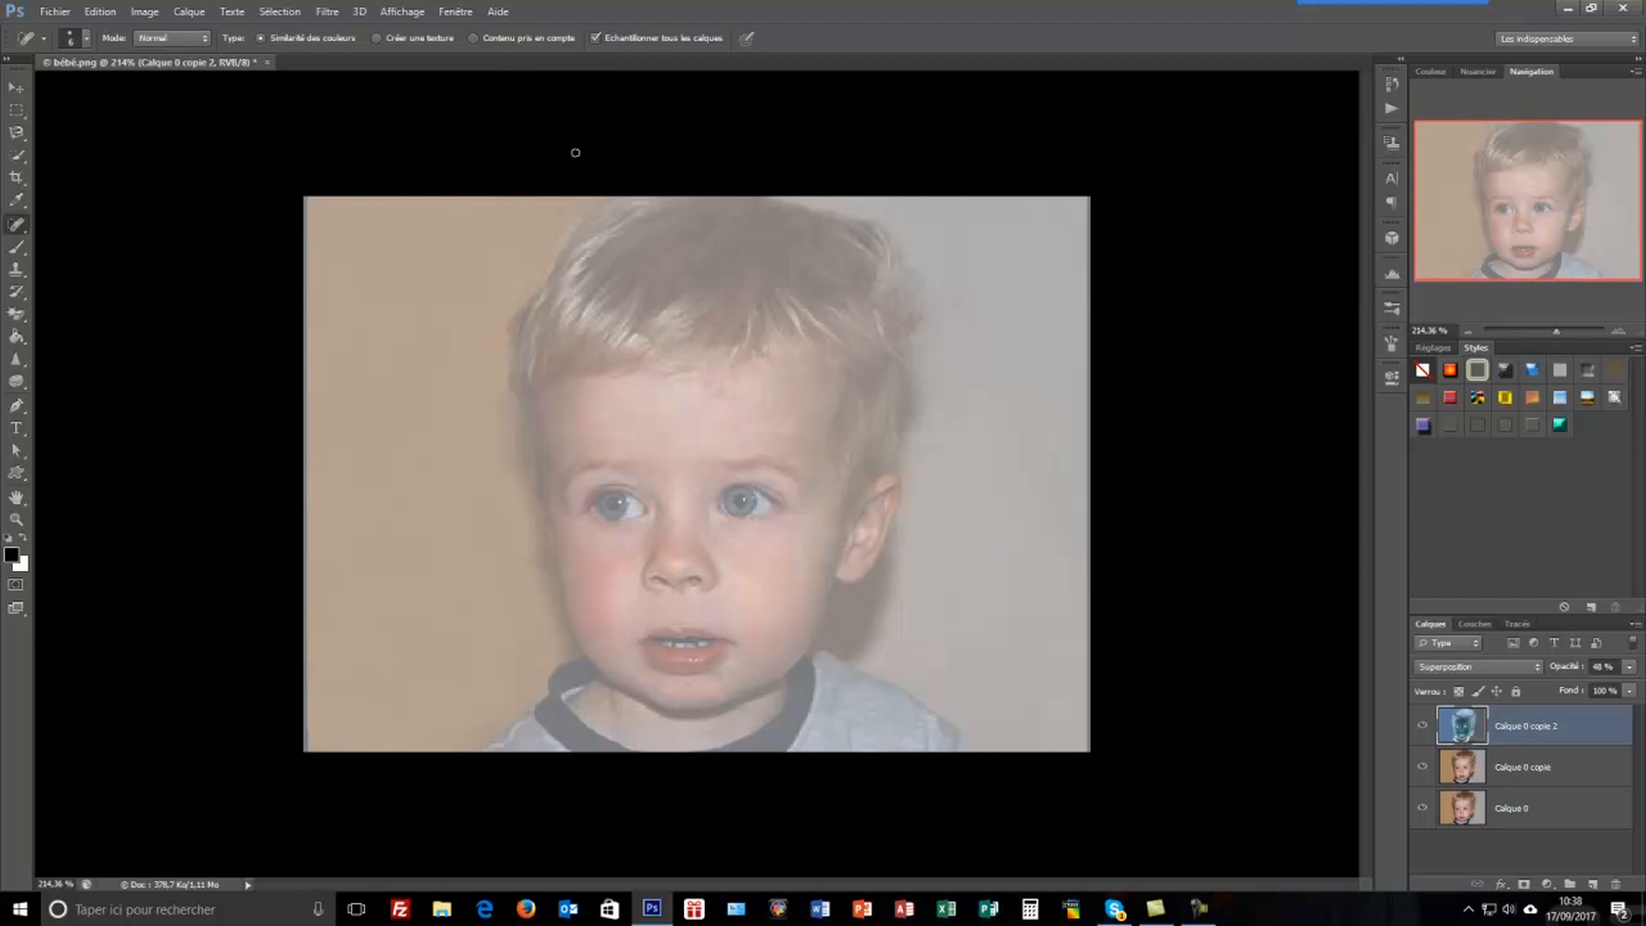
# Step: Apply a Passe-haut filter with a small radius to the inverted top layer
pyautogui.click(328, 12)
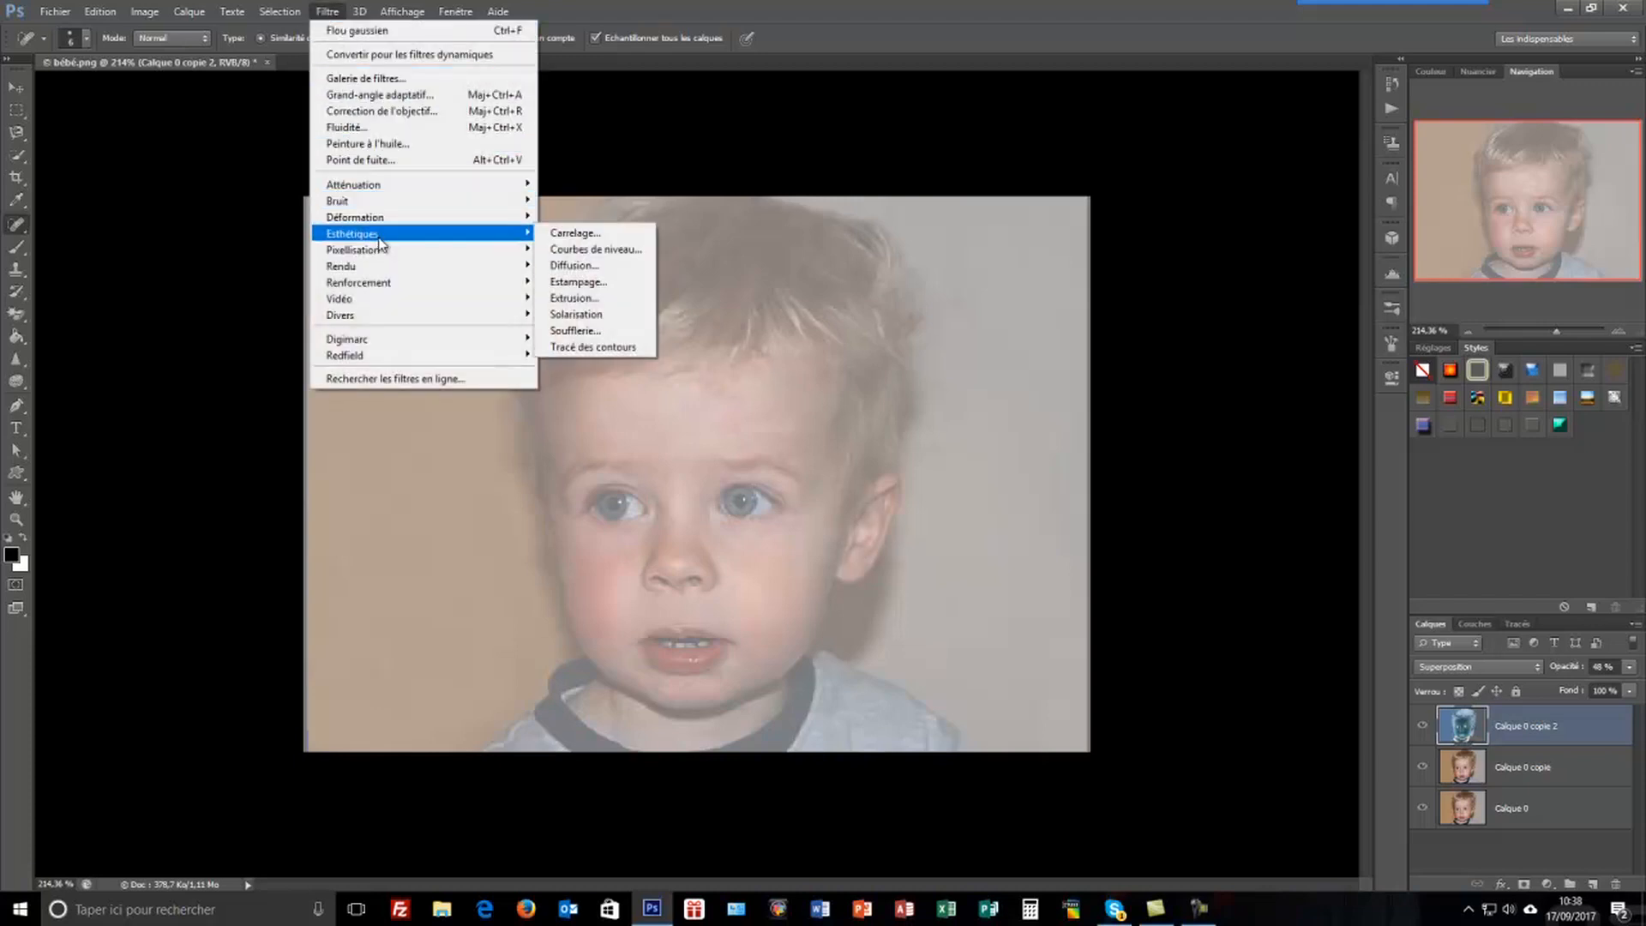
pyautogui.moveTo(390, 322)
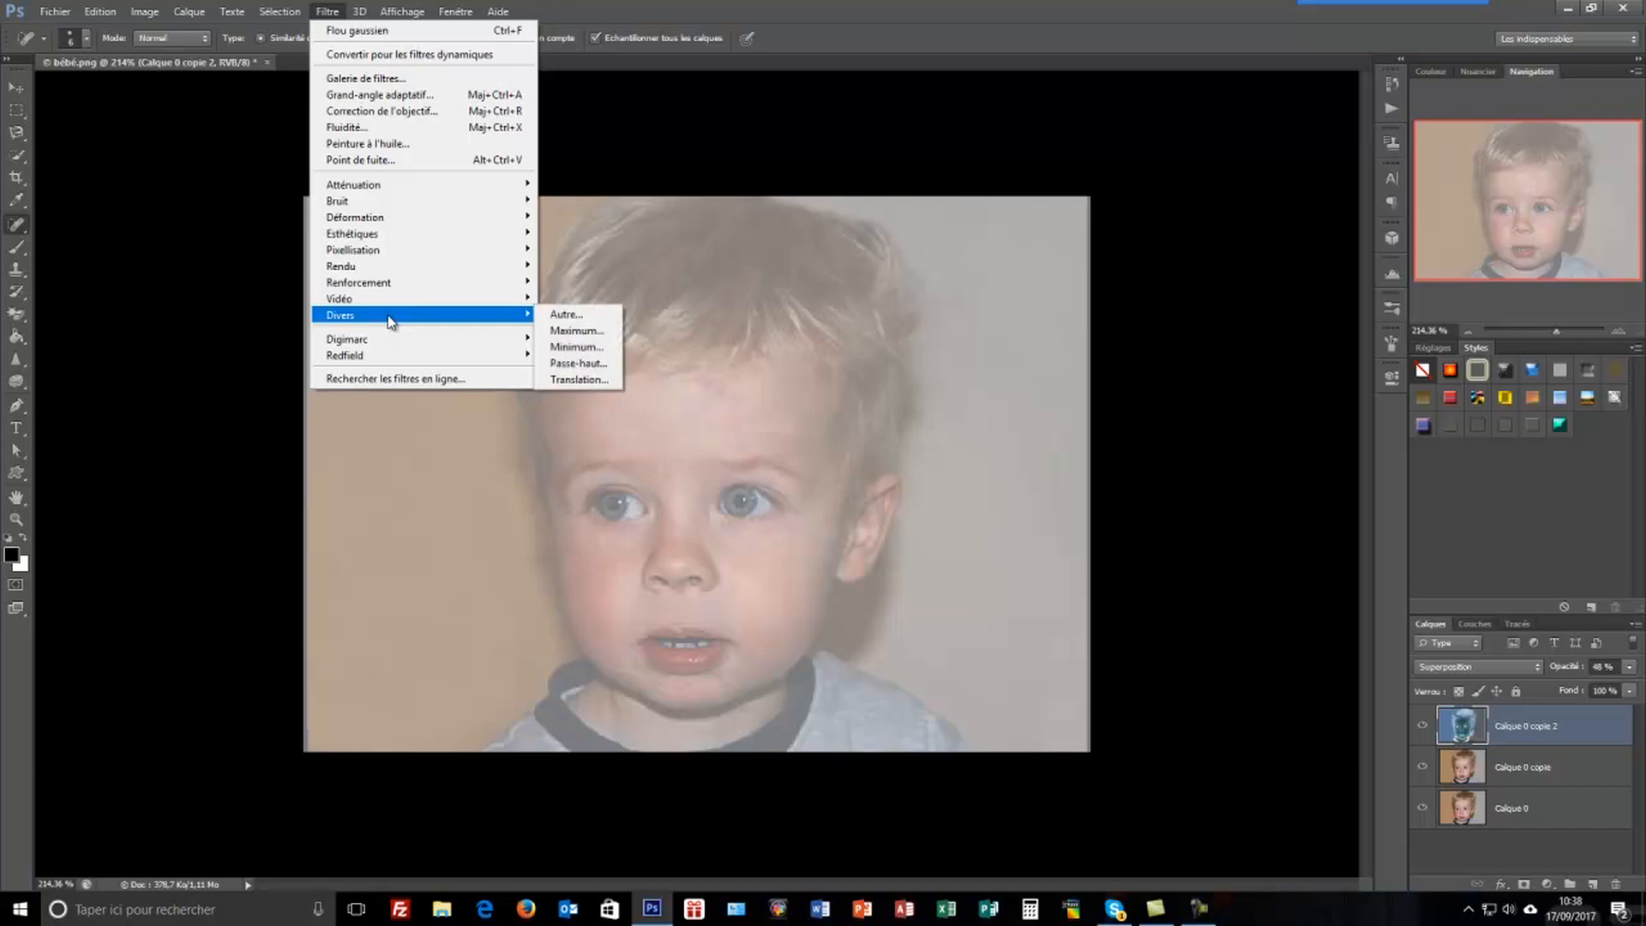
pyautogui.click(574, 370)
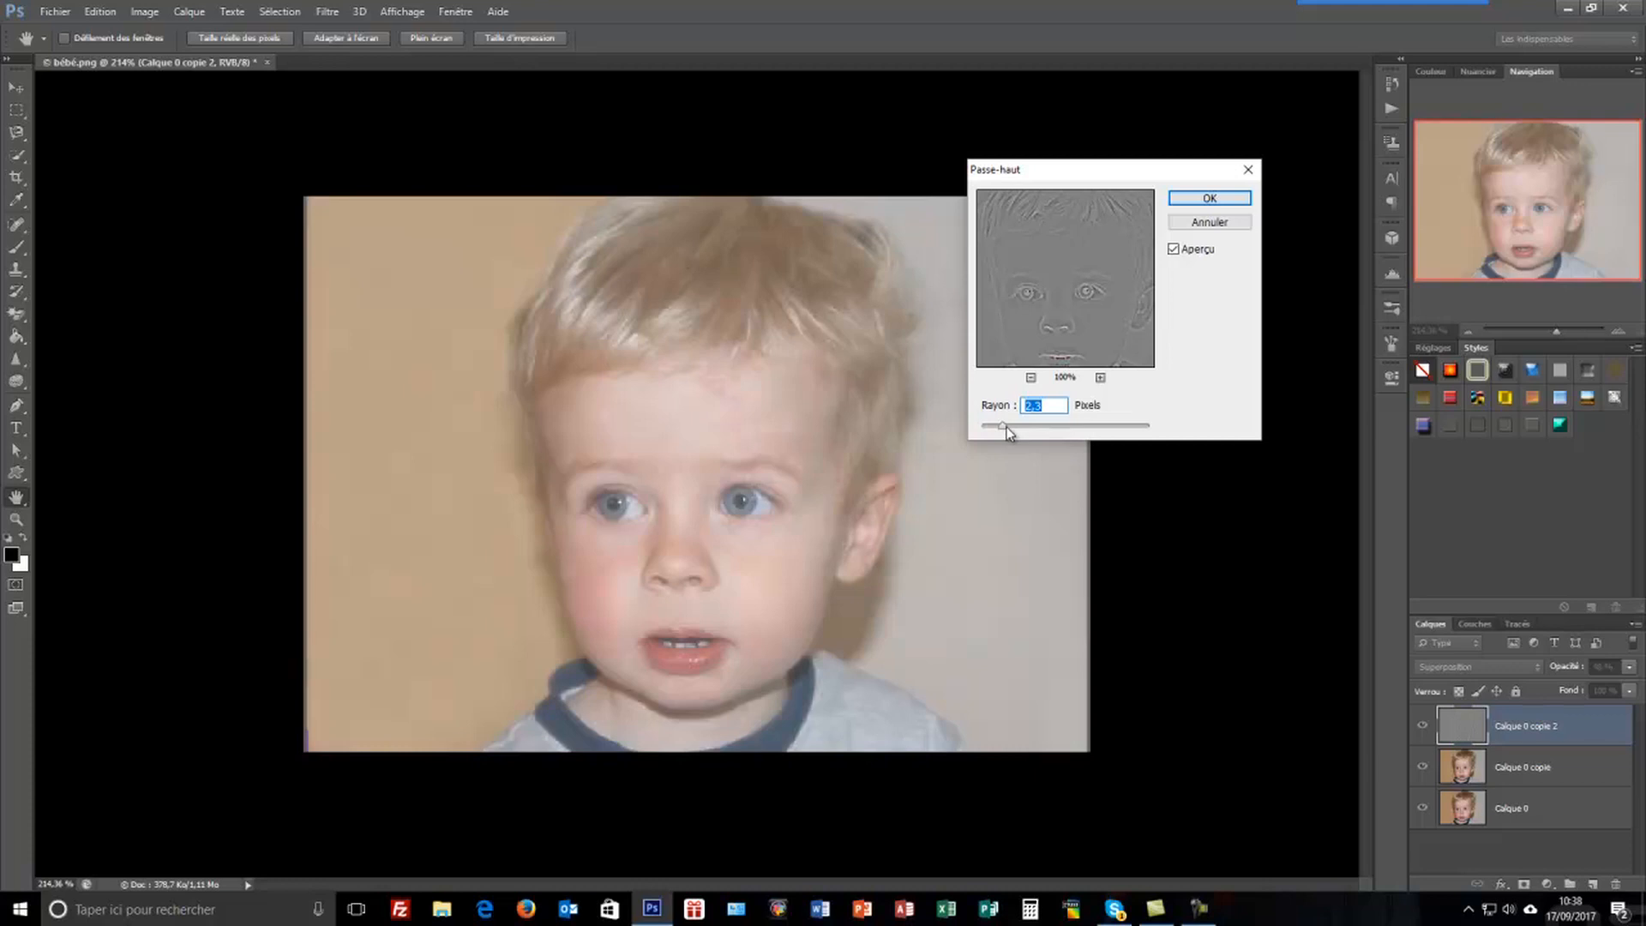
pyautogui.moveTo(1004, 426); pyautogui.dragTo(999, 425)
pyautogui.moveTo(1000, 425); pyautogui.dragTo(1003, 429)
pyautogui.click(1003, 429)
pyautogui.click(1239, 201)
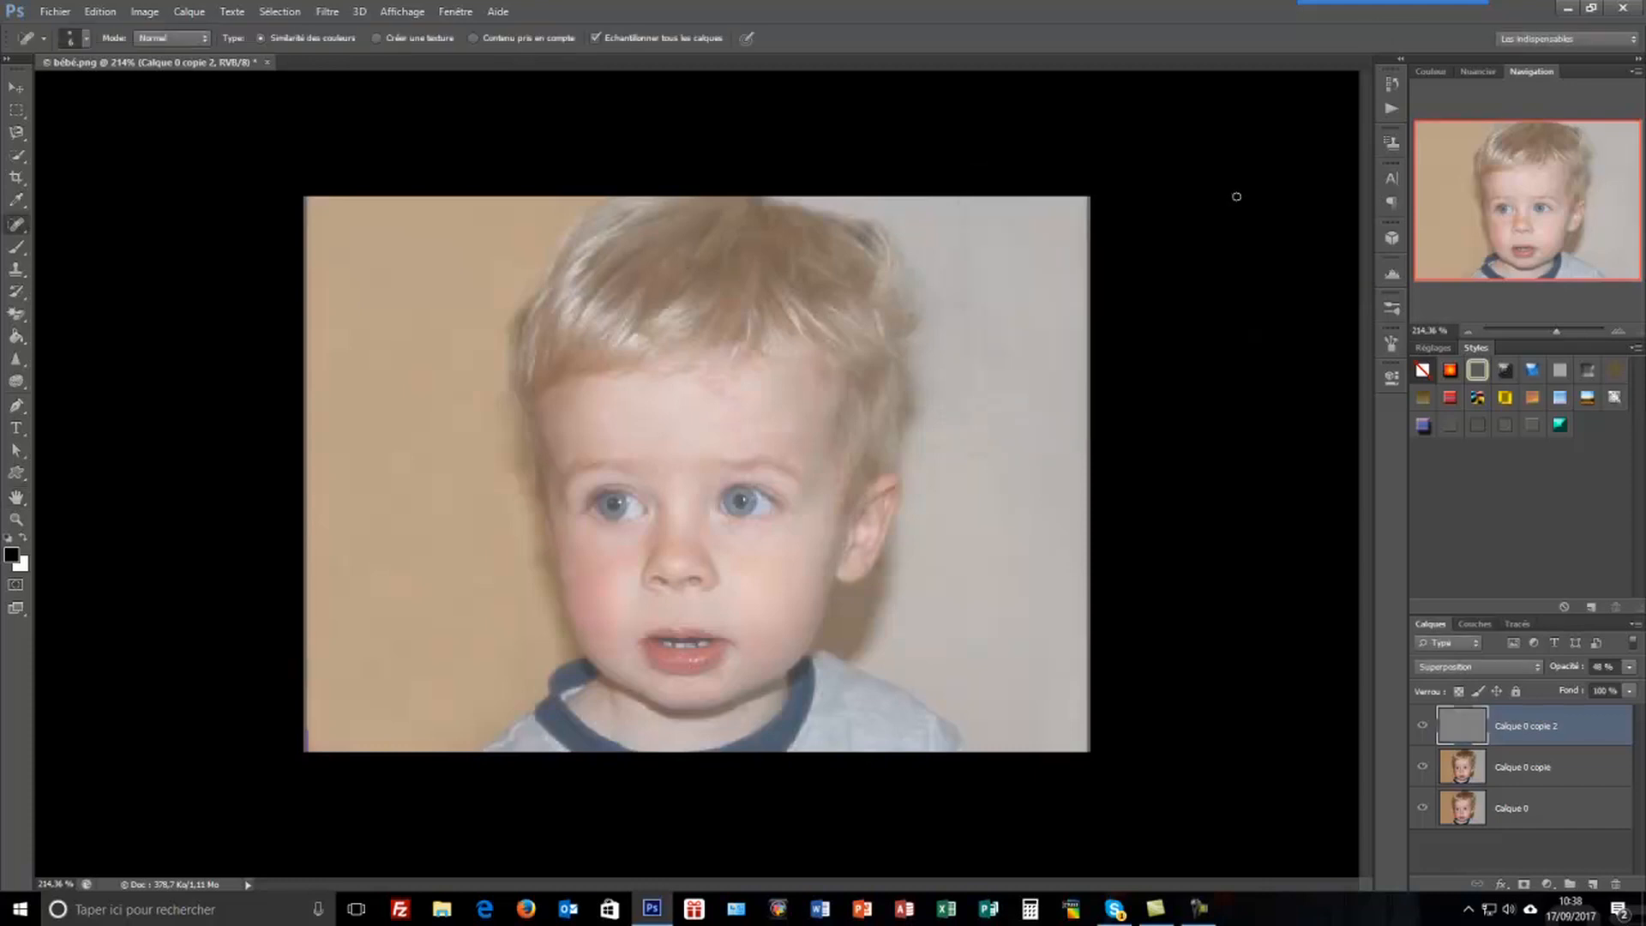
# Step: Apply a Flou gaussien filter with a very small radius to the top layer
pyautogui.moveTo(1378, 15)
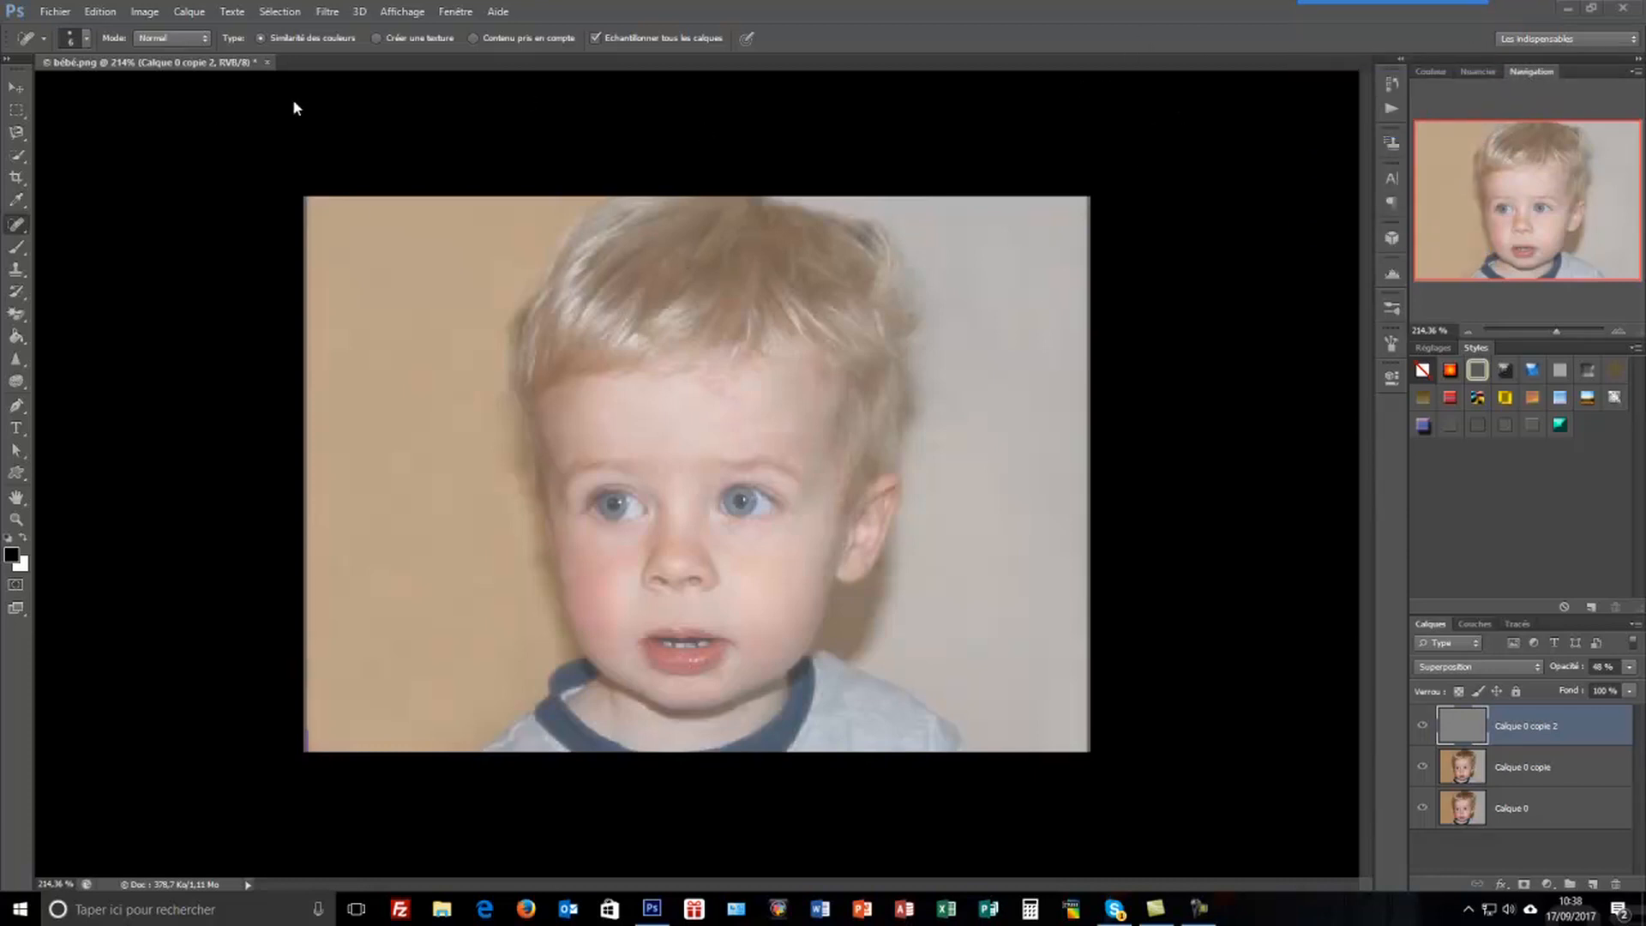
pyautogui.click(325, 13)
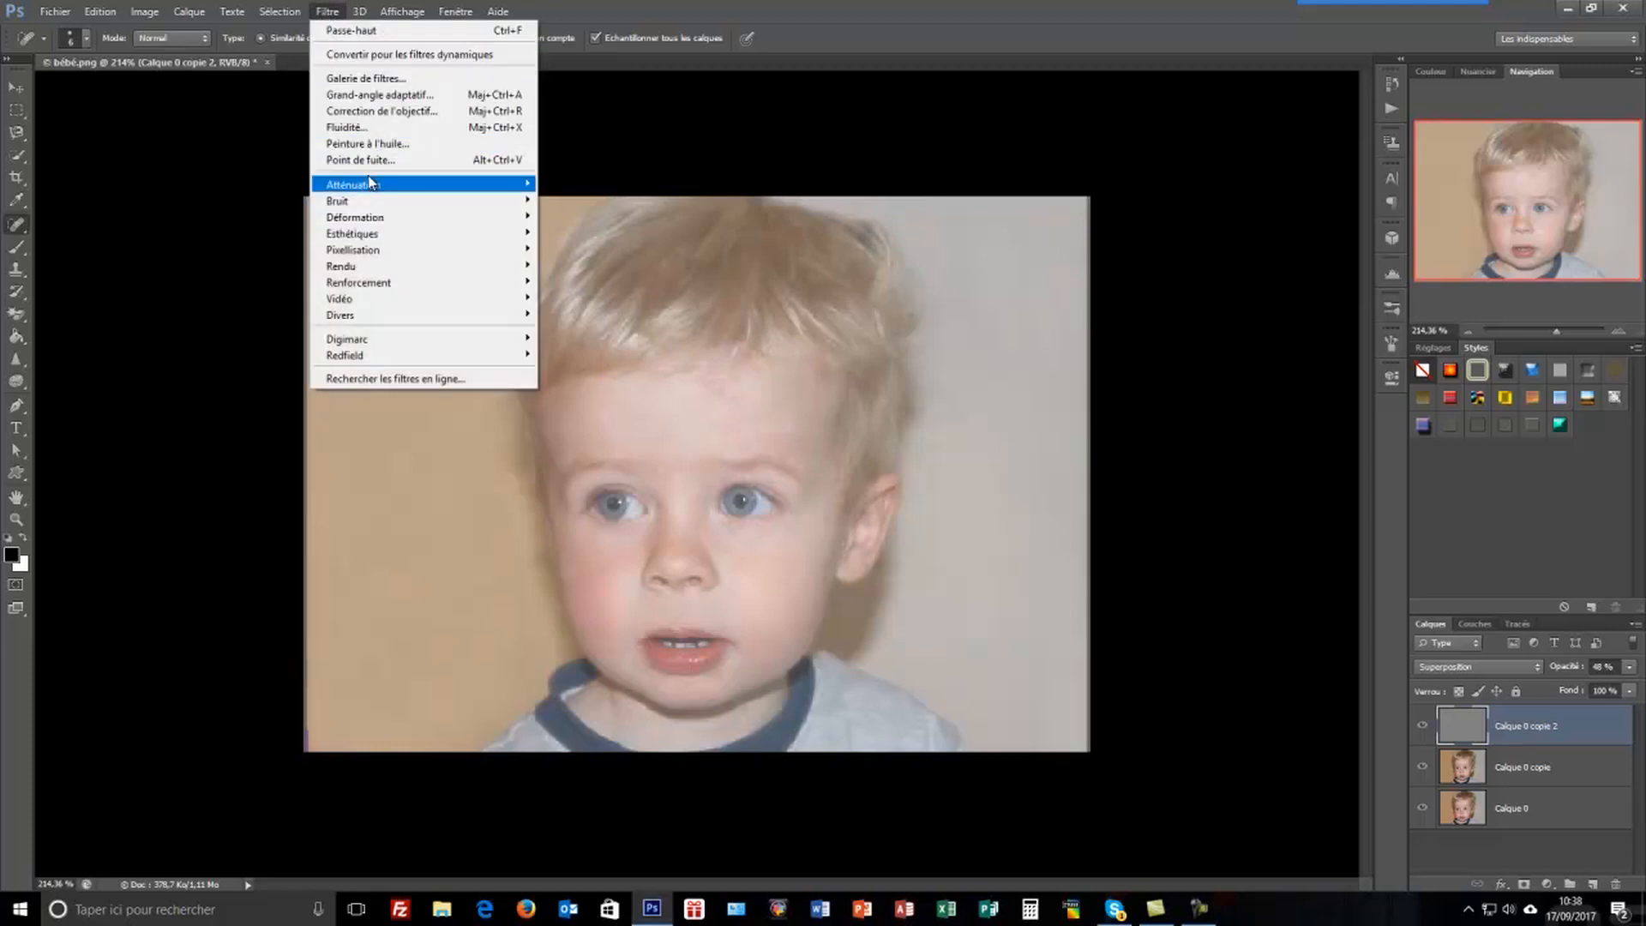
pyautogui.moveTo(369, 188)
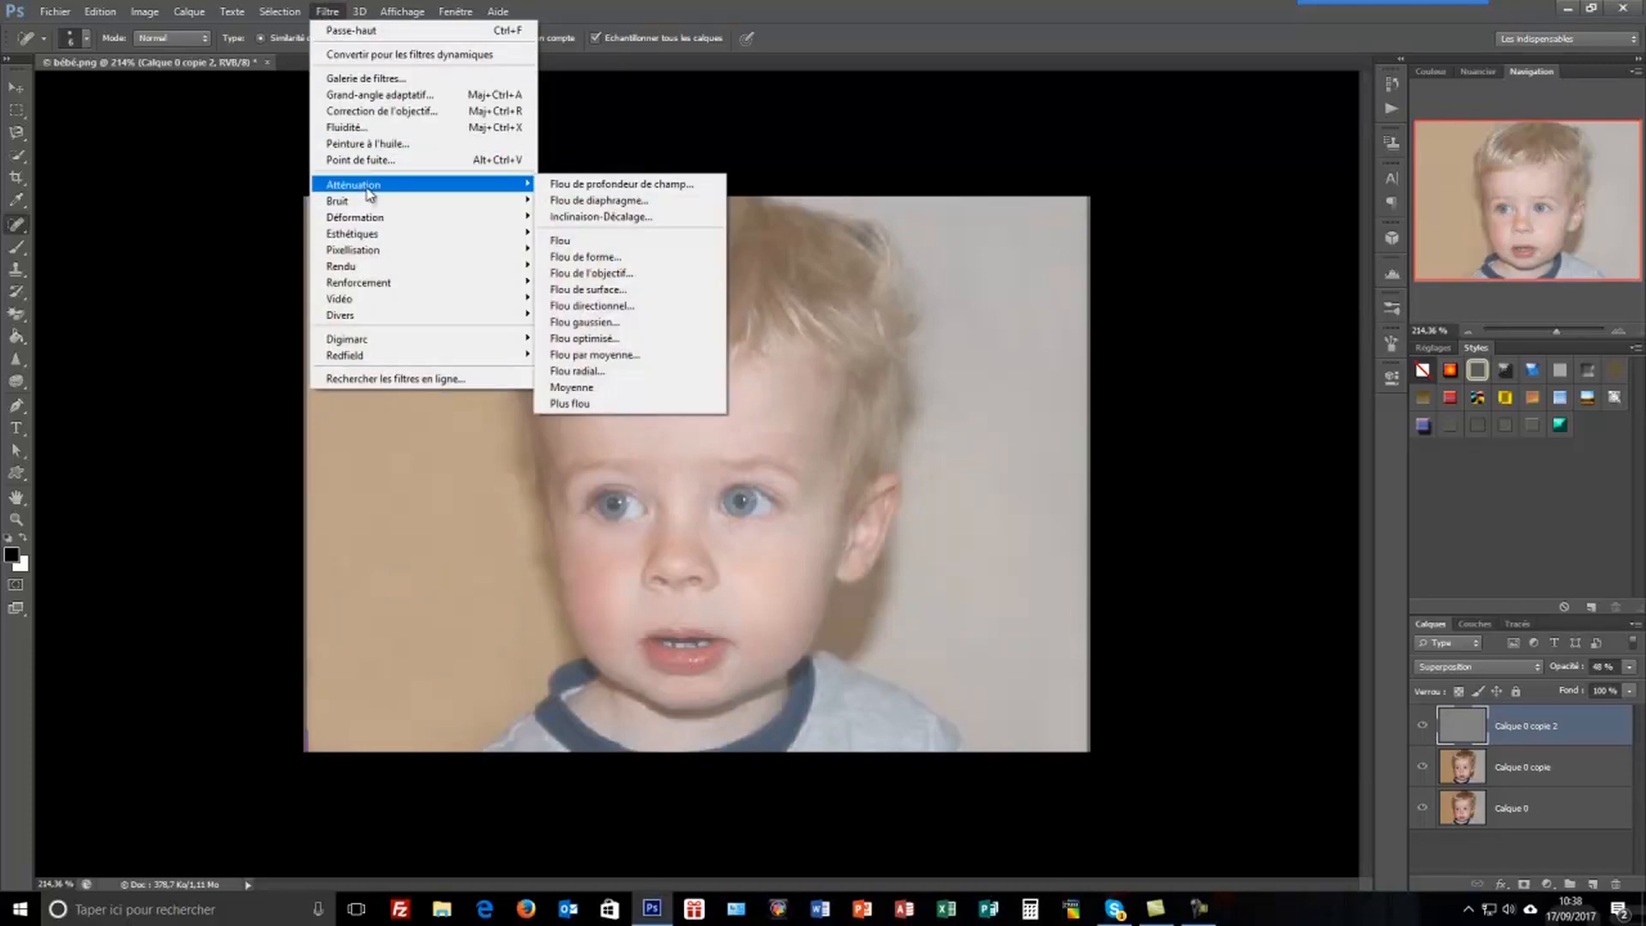
pyautogui.click(625, 330)
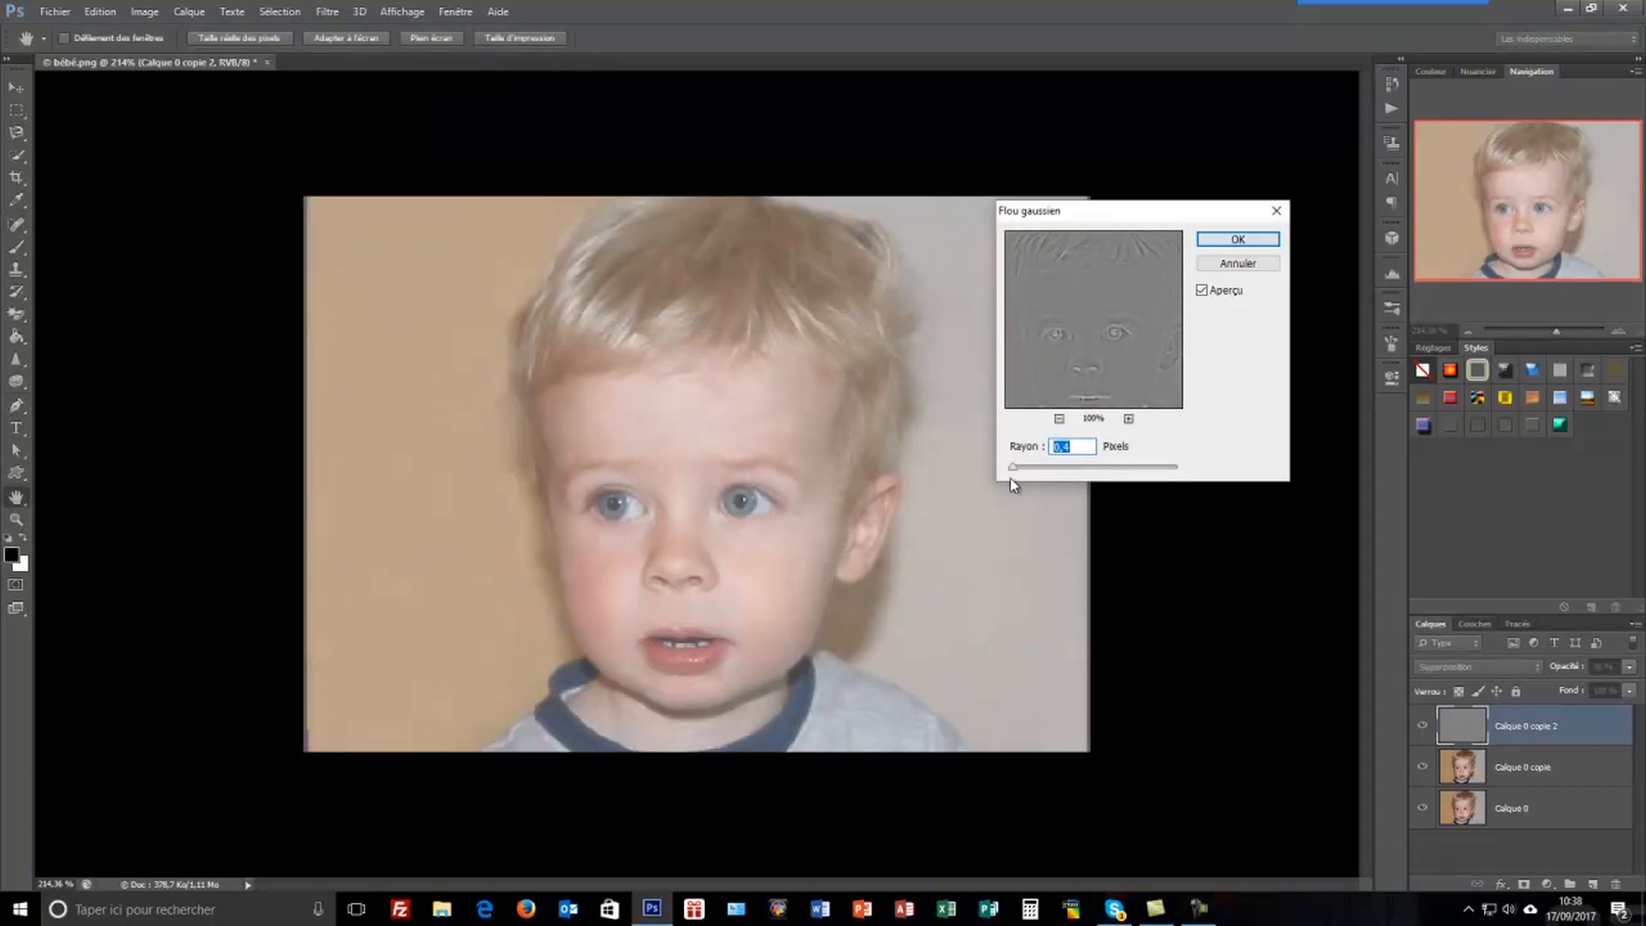
pyautogui.moveTo(1015, 470); pyautogui.dragTo(1043, 471)
pyautogui.moveTo(1015, 467); pyautogui.dragTo(1014, 468)
pyautogui.moveTo(1014, 471); pyautogui.dragTo(1013, 470)
pyautogui.click(1257, 243)
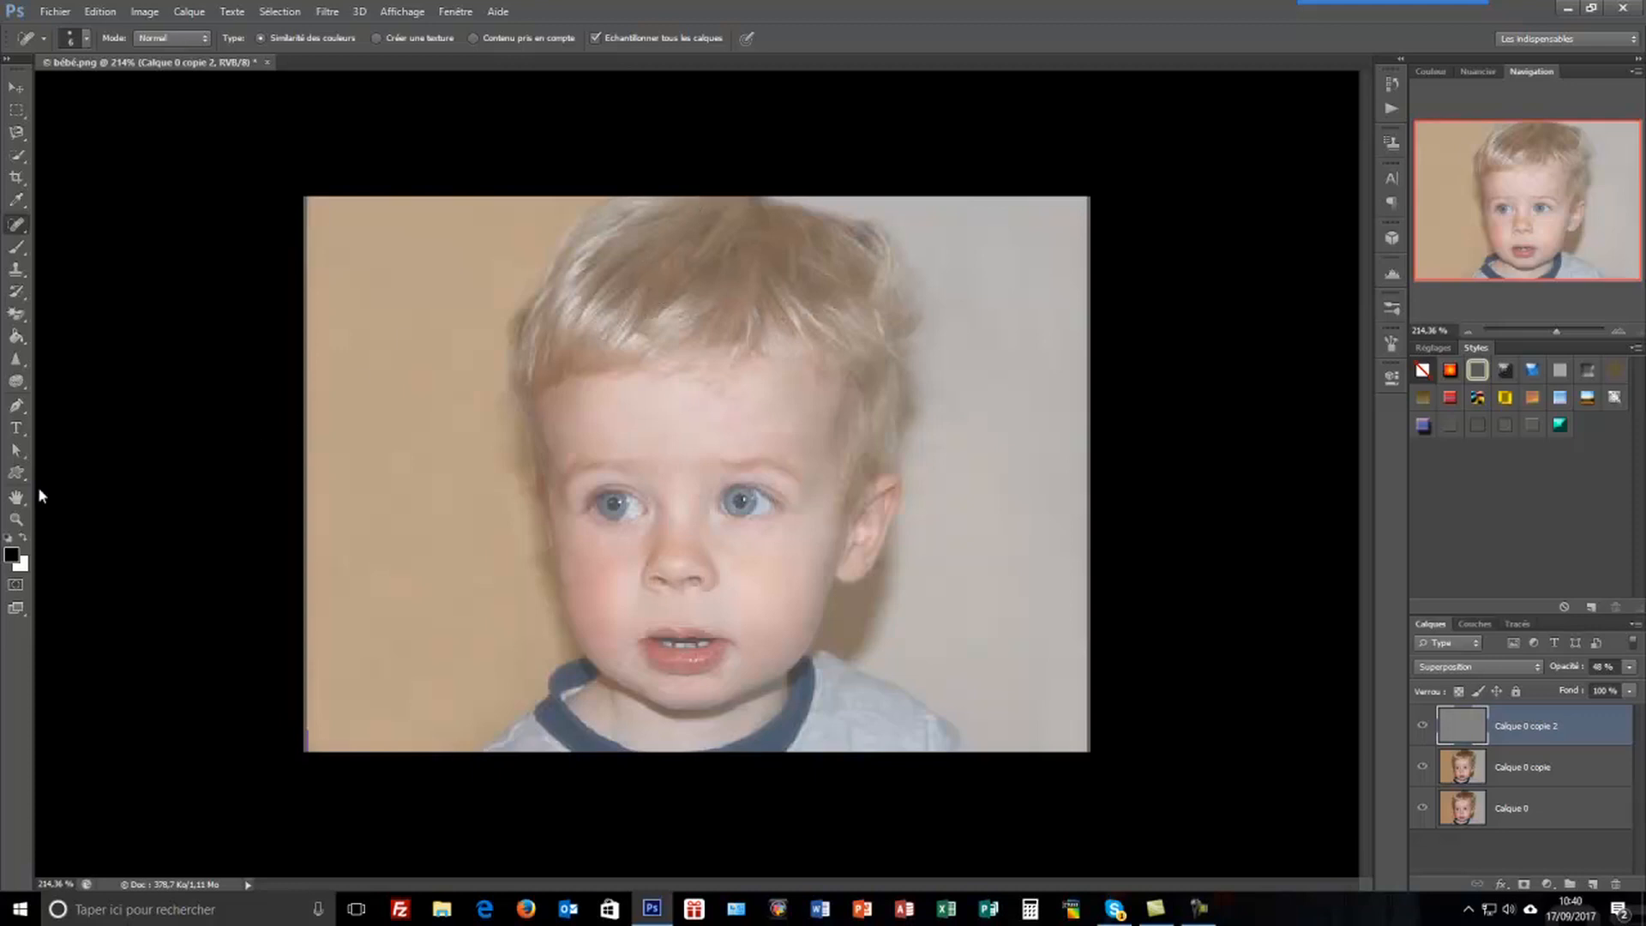
# Step: Switch to the soft Brush and add a layer mask to the top layer, Calque 0 copie 2
pyautogui.click(12, 251)
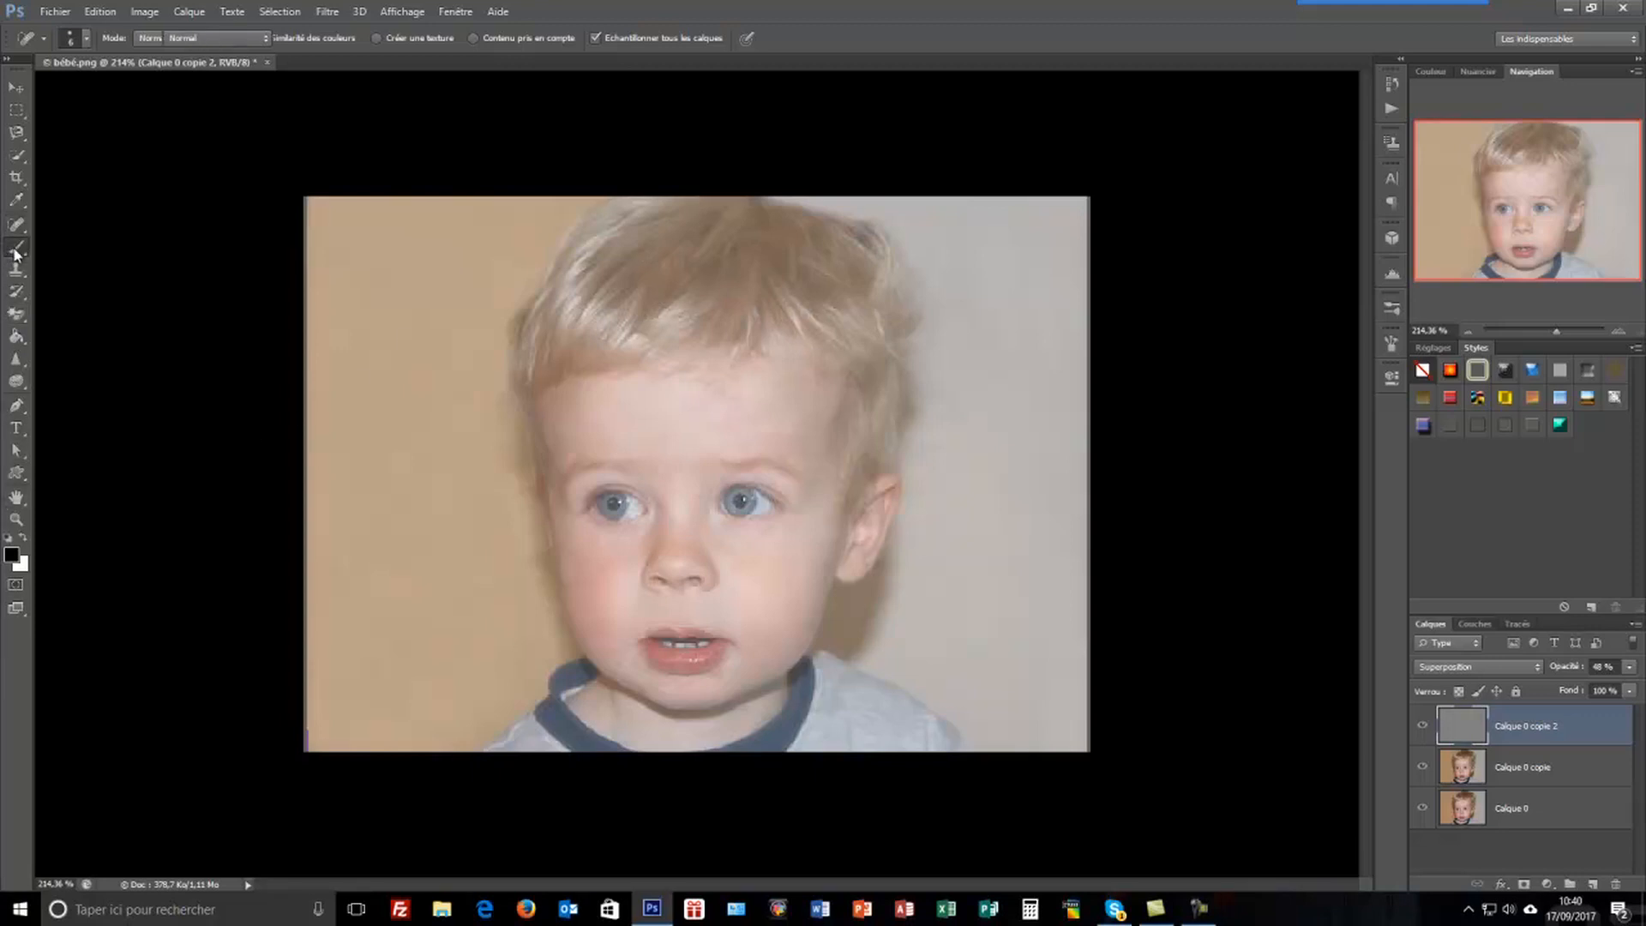
pyautogui.click(98, 249)
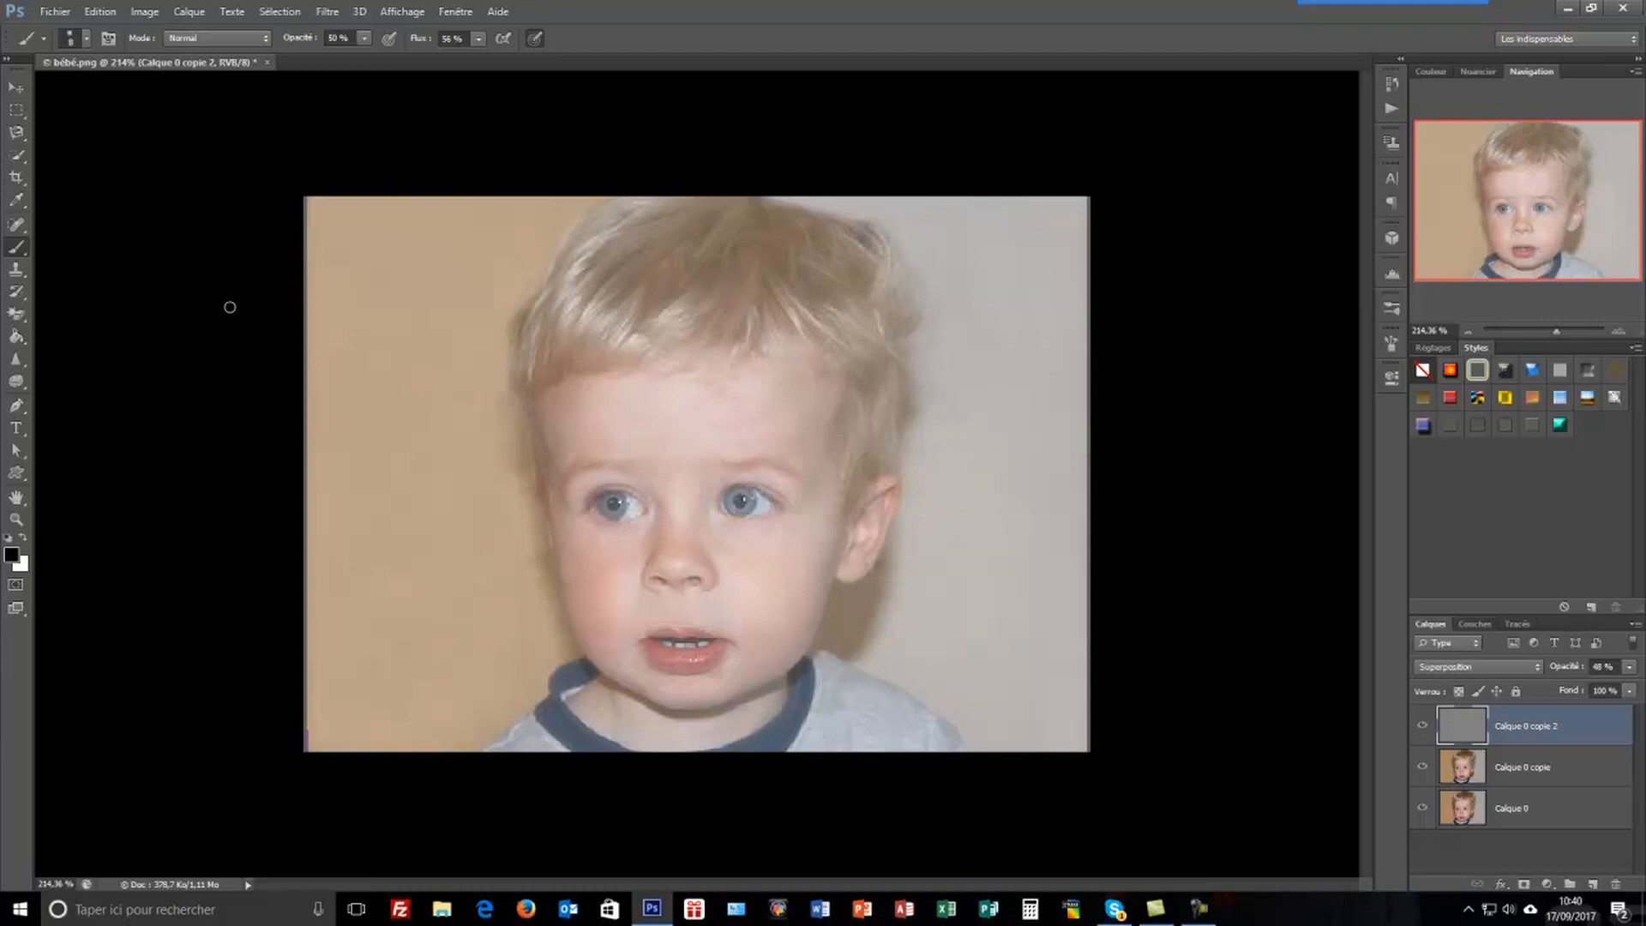
pyautogui.click(86, 38)
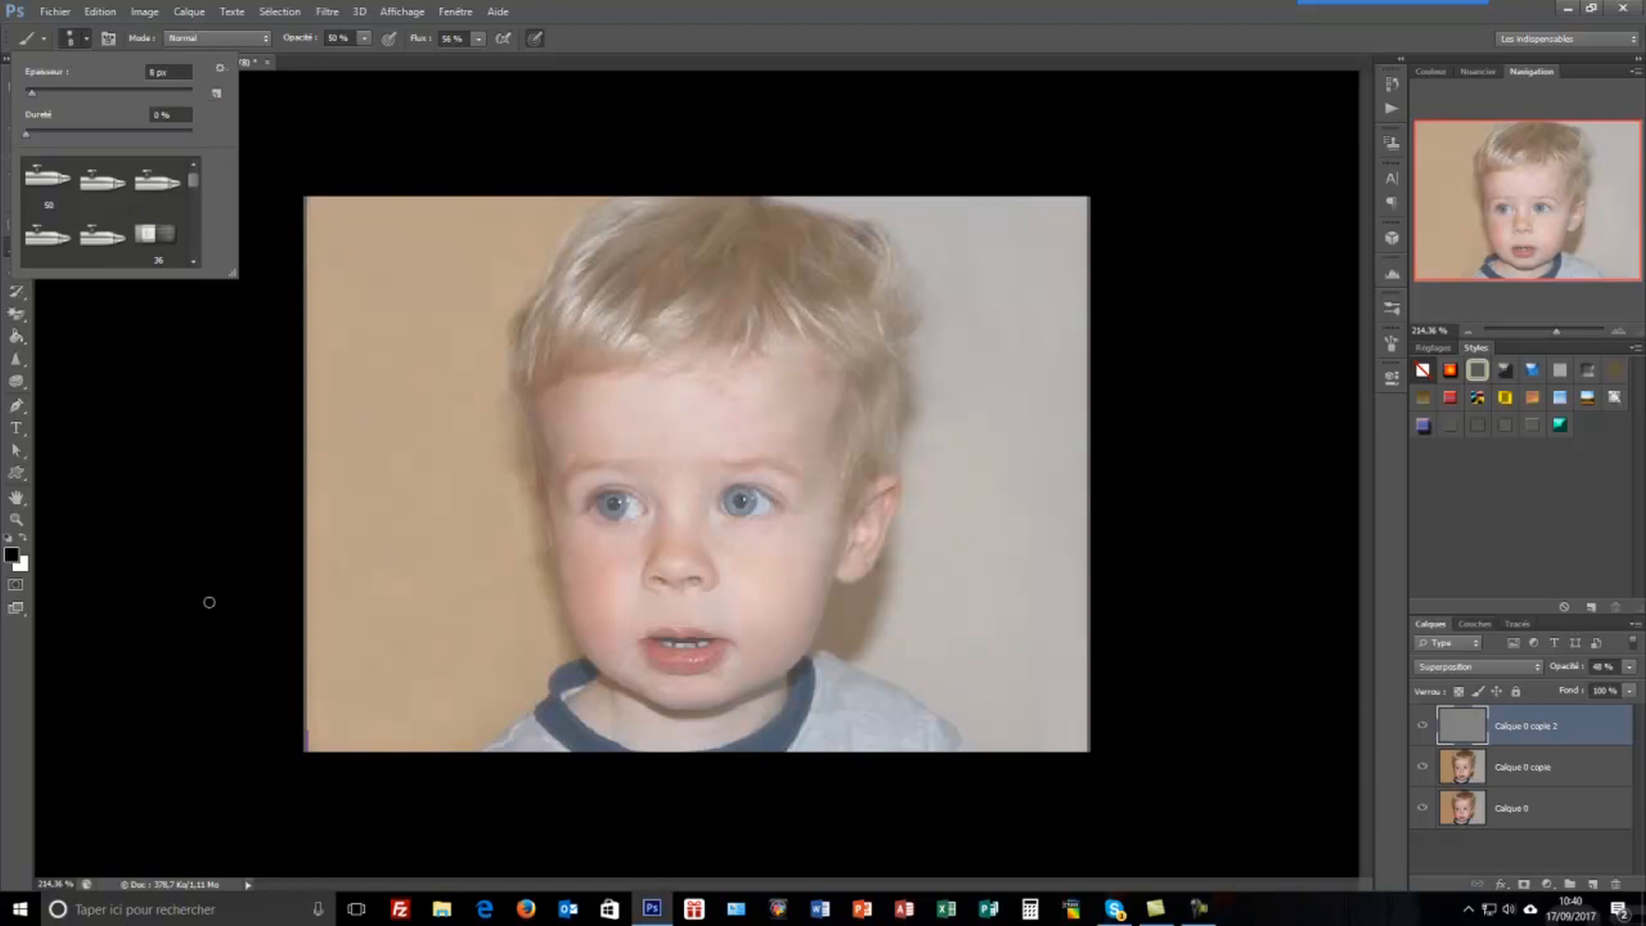
pyautogui.click(126, 404)
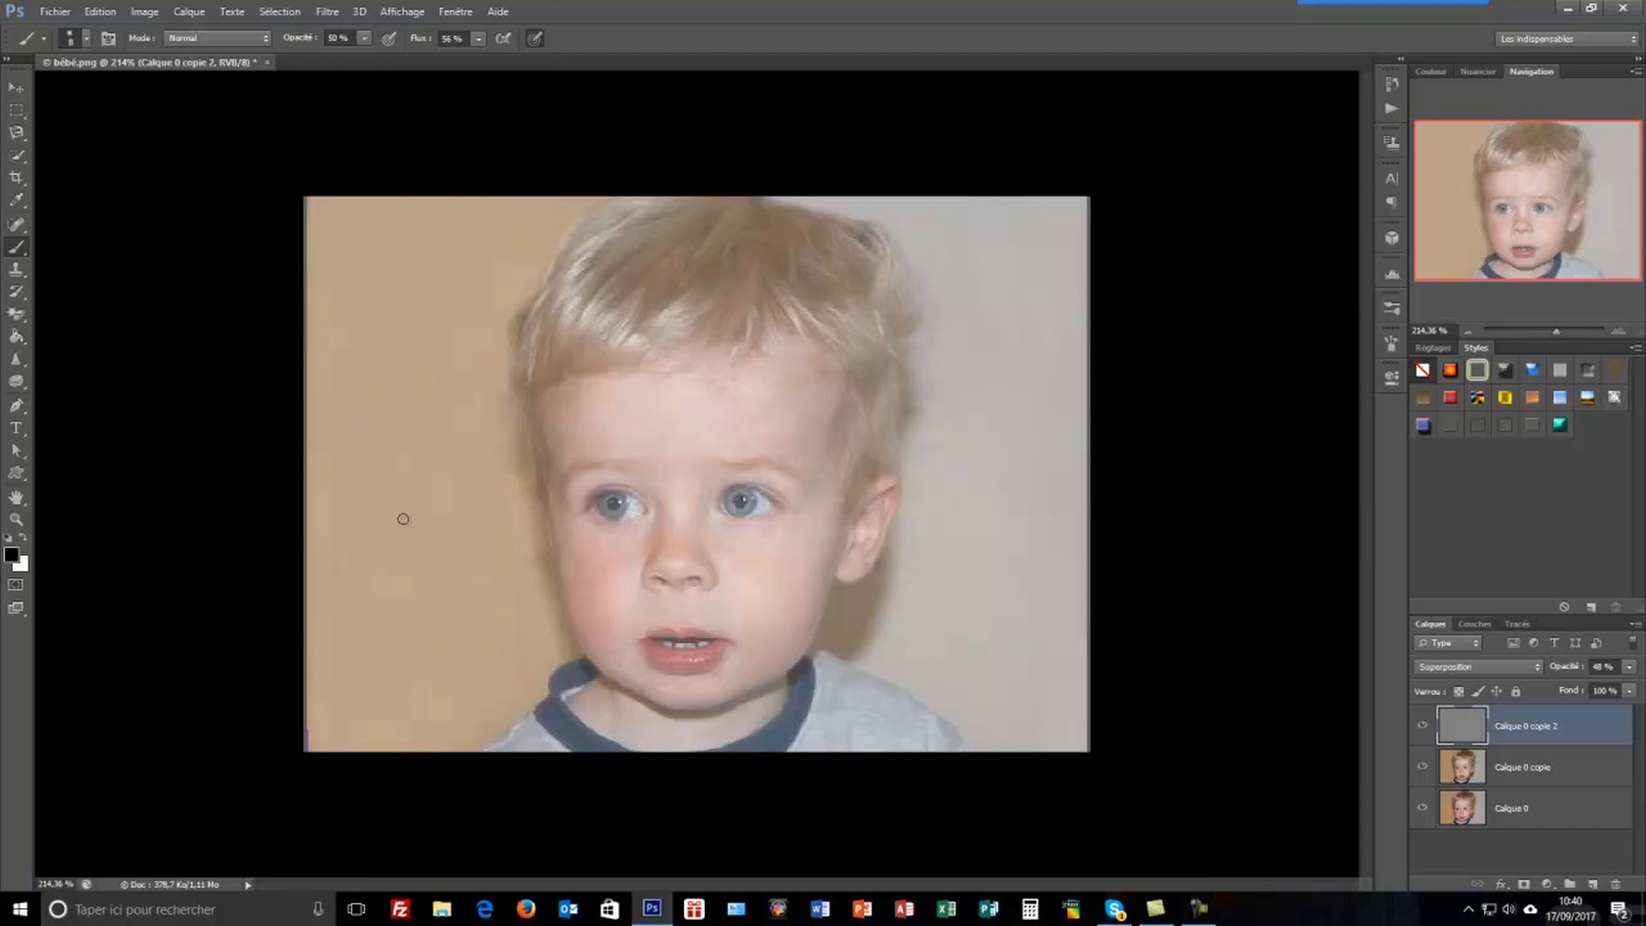
pyautogui.click(1524, 883)
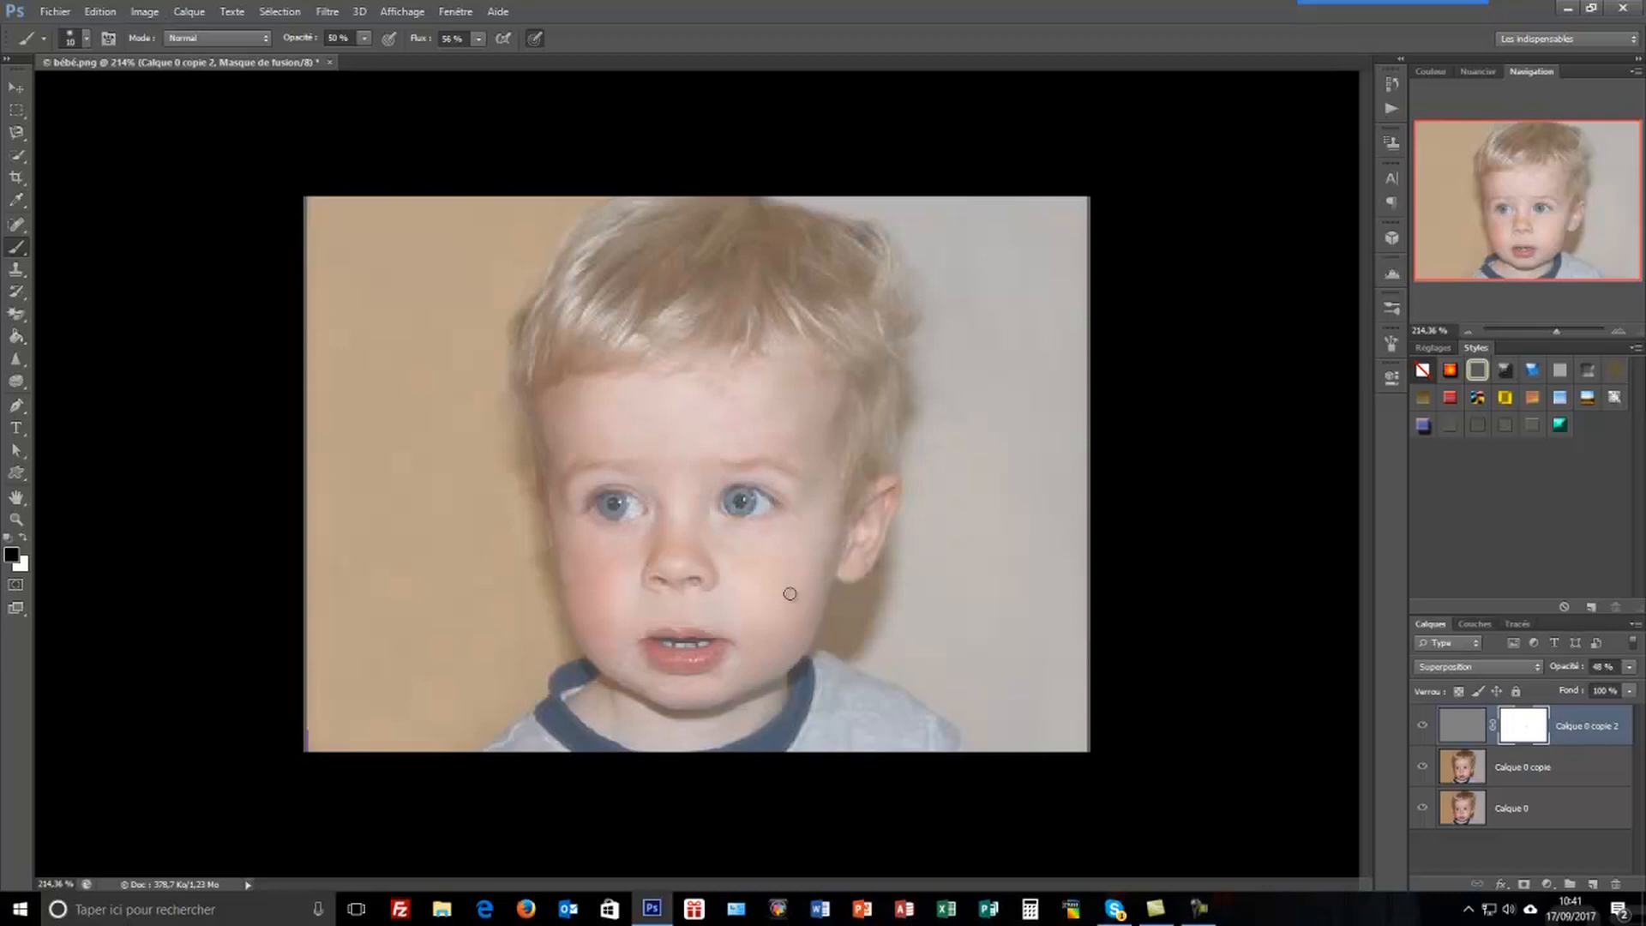
# Step: Enlarge the brush to 20 px and paint black on the layer mask over the child's eyes, eyebrows, nose and mouth
pyautogui.press(']')
pyautogui.moveTo(770, 511)
pyautogui.mouseDown()
pyautogui.moveTo(778, 500)
pyautogui.moveTo(753, 506)
pyautogui.mouseUp()
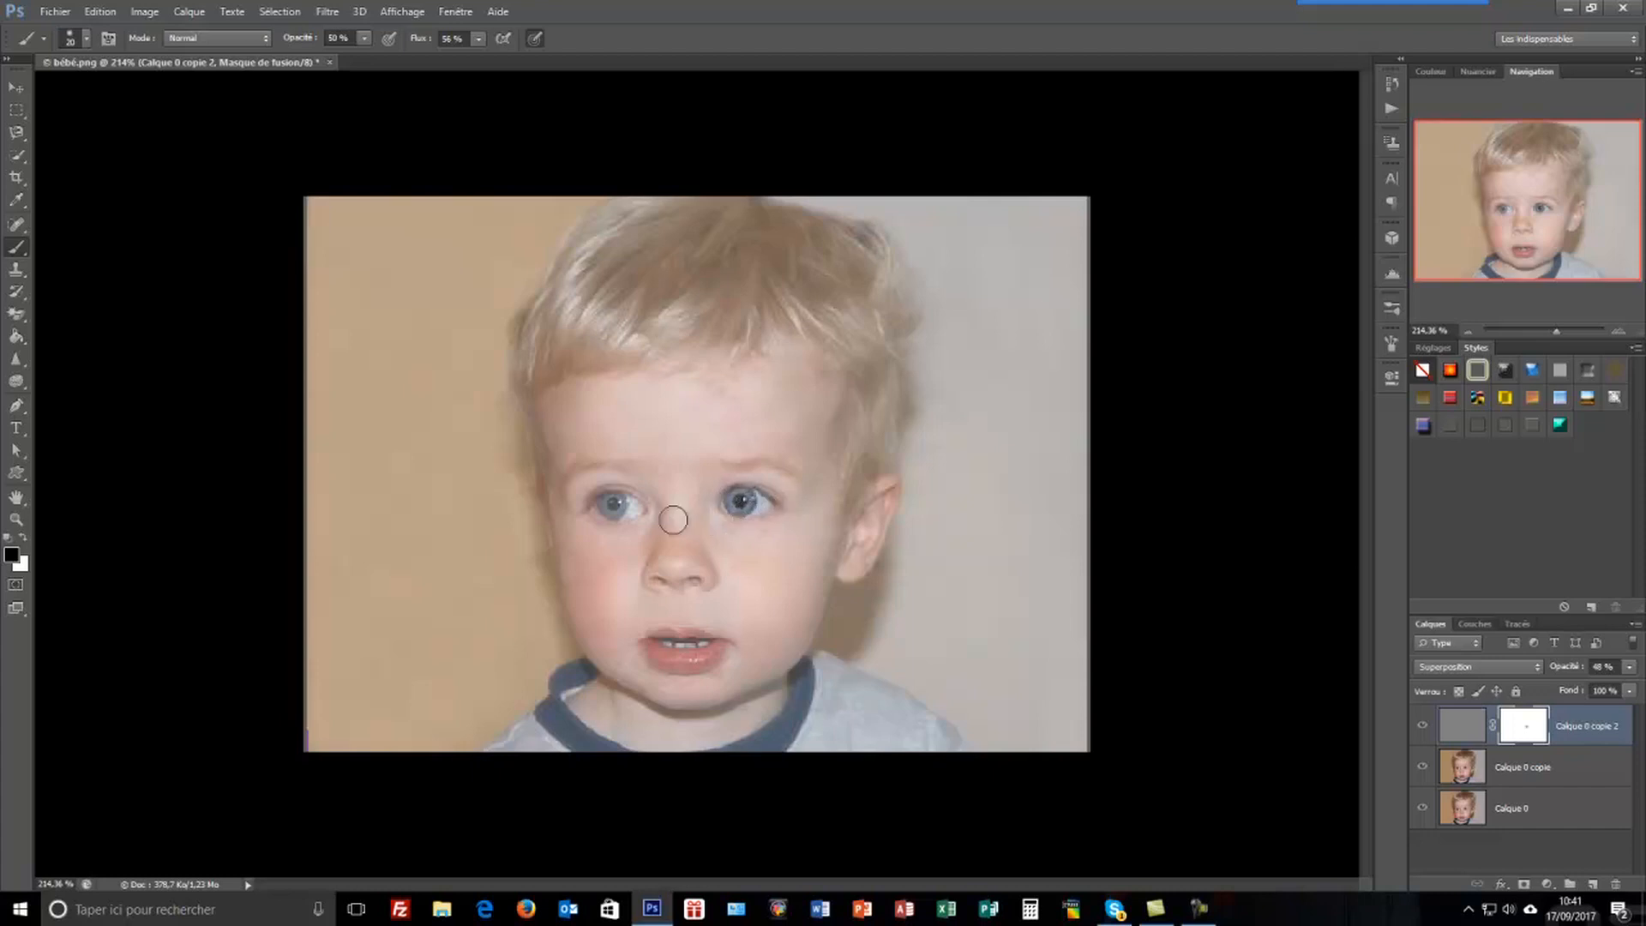
pyautogui.moveTo(634, 508)
pyautogui.mouseDown()
pyautogui.moveTo(581, 495)
pyautogui.moveTo(609, 517)
pyautogui.moveTo(640, 507)
pyautogui.moveTo(570, 488)
pyautogui.moveTo(582, 504)
pyautogui.moveTo(627, 496)
pyautogui.moveTo(667, 534)
pyautogui.moveTo(560, 484)
pyautogui.moveTo(626, 470)
pyautogui.moveTo(567, 495)
pyautogui.mouseUp()
pyautogui.moveTo(709, 478)
pyautogui.mouseDown()
pyautogui.moveTo(760, 459)
pyautogui.moveTo(805, 480)
pyautogui.moveTo(754, 462)
pyautogui.mouseUp()
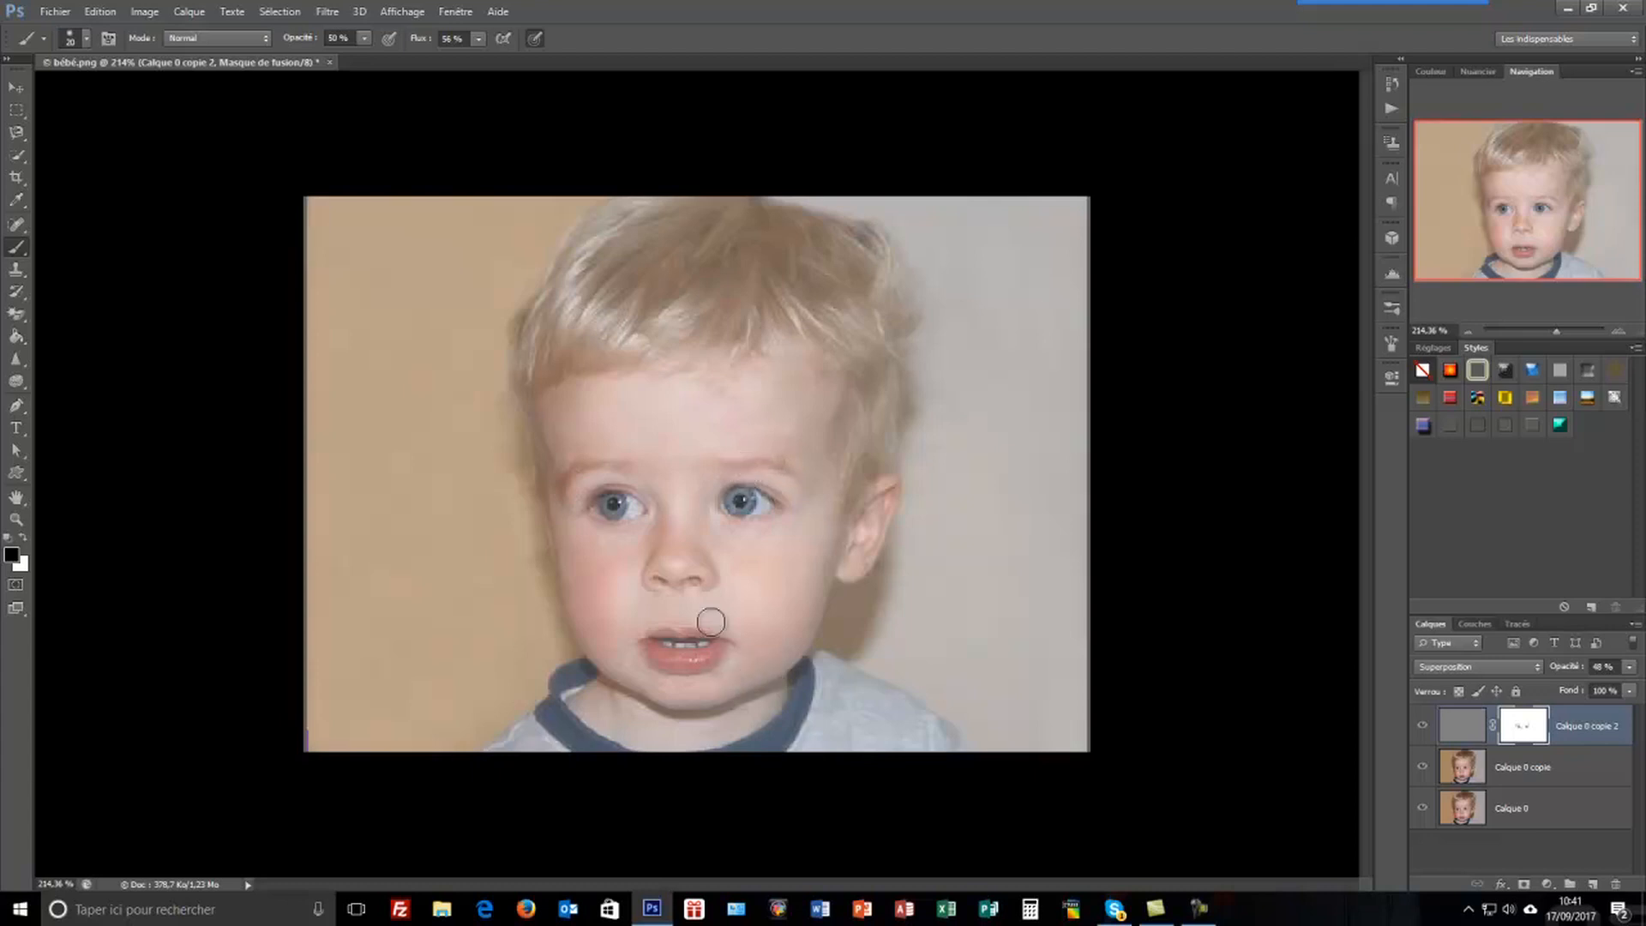
pyautogui.moveTo(694, 589)
pyautogui.mouseDown()
pyautogui.moveTo(658, 589)
pyautogui.moveTo(684, 592)
pyautogui.moveTo(708, 689)
pyautogui.moveTo(702, 667)
pyautogui.moveTo(644, 641)
pyautogui.moveTo(697, 660)
pyautogui.moveTo(717, 642)
pyautogui.moveTo(674, 657)
pyautogui.moveTo(646, 644)
pyautogui.moveTo(704, 628)
pyautogui.moveTo(721, 646)
pyautogui.moveTo(657, 659)
pyautogui.moveTo(710, 670)
pyautogui.moveTo(718, 658)
pyautogui.moveTo(697, 673)
pyautogui.moveTo(637, 648)
pyautogui.moveTo(675, 631)
pyautogui.moveTo(705, 638)
pyautogui.moveTo(639, 643)
pyautogui.moveTo(721, 641)
pyautogui.mouseUp()
pyautogui.moveTo(749, 503); pyautogui.dragTo(744, 504)
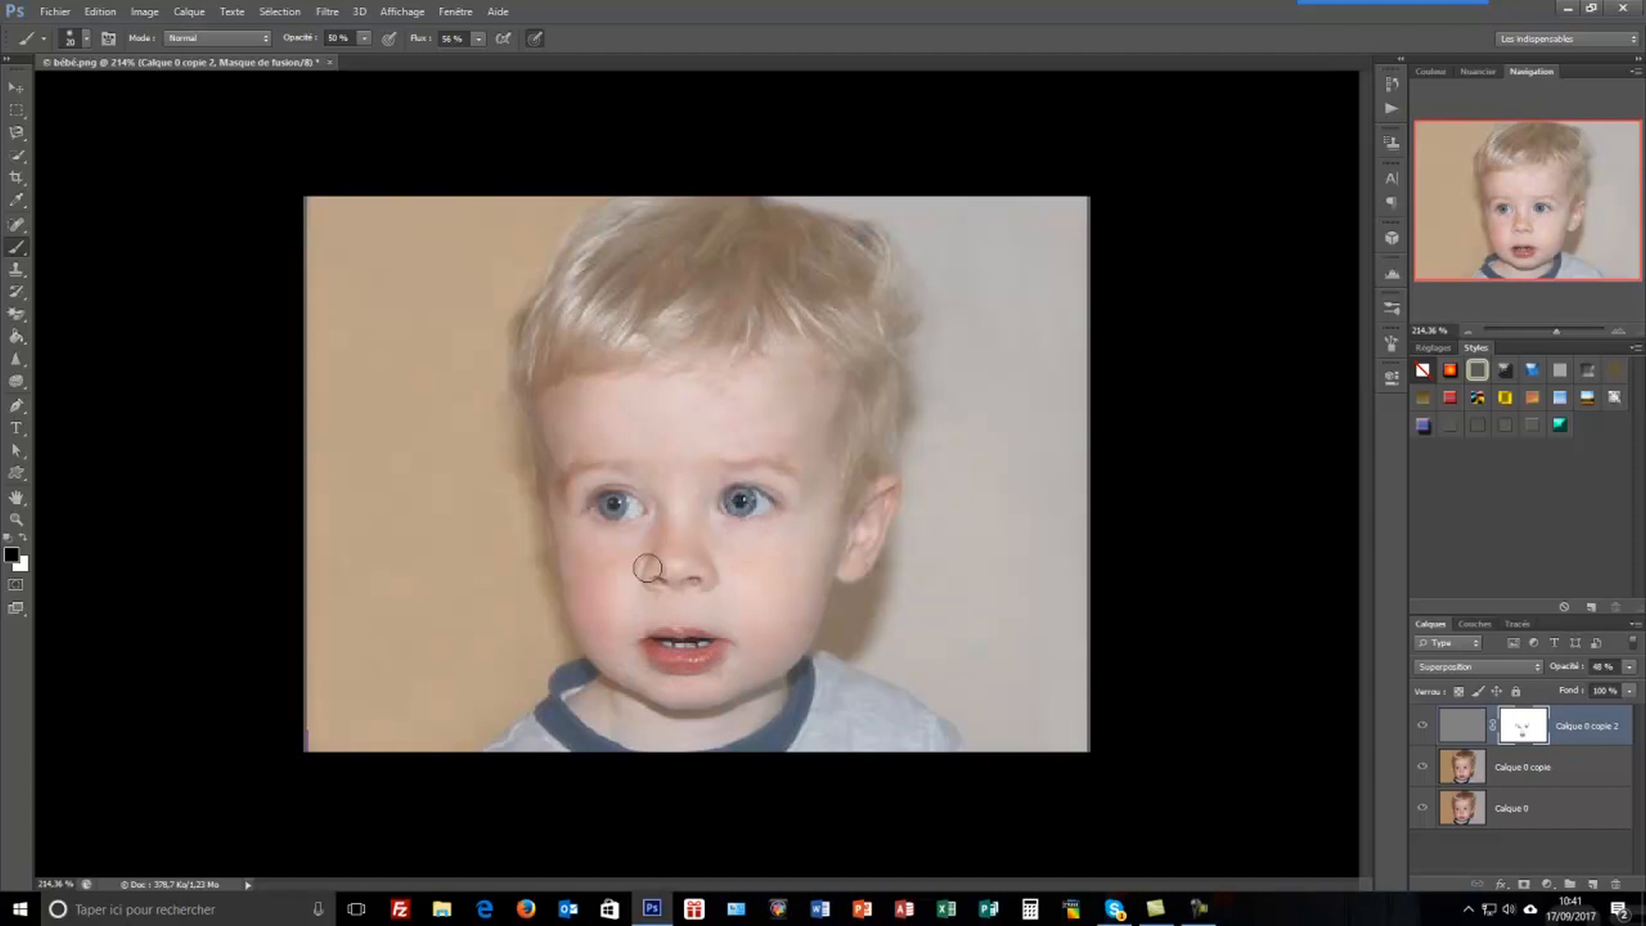
pyautogui.moveTo(617, 503); pyautogui.dragTo(613, 499)
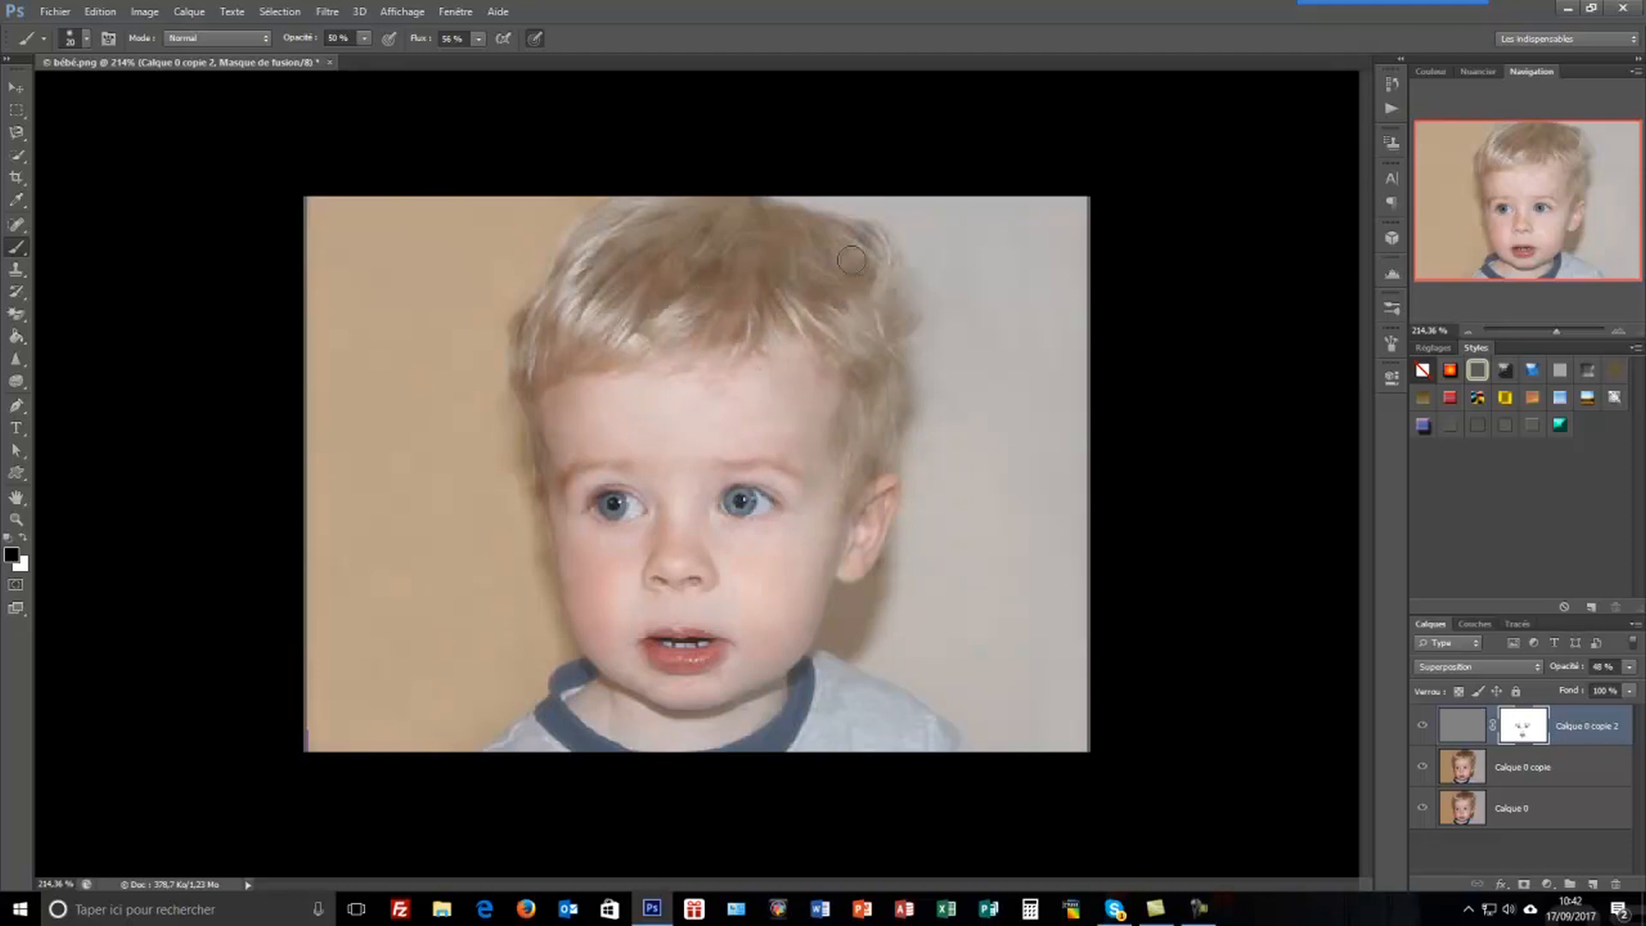
# Step: Paint black on the mask over the hair, and go over the lips and eye again to restore their detail
pyautogui.moveTo(836, 292); pyautogui.dragTo(885, 353)
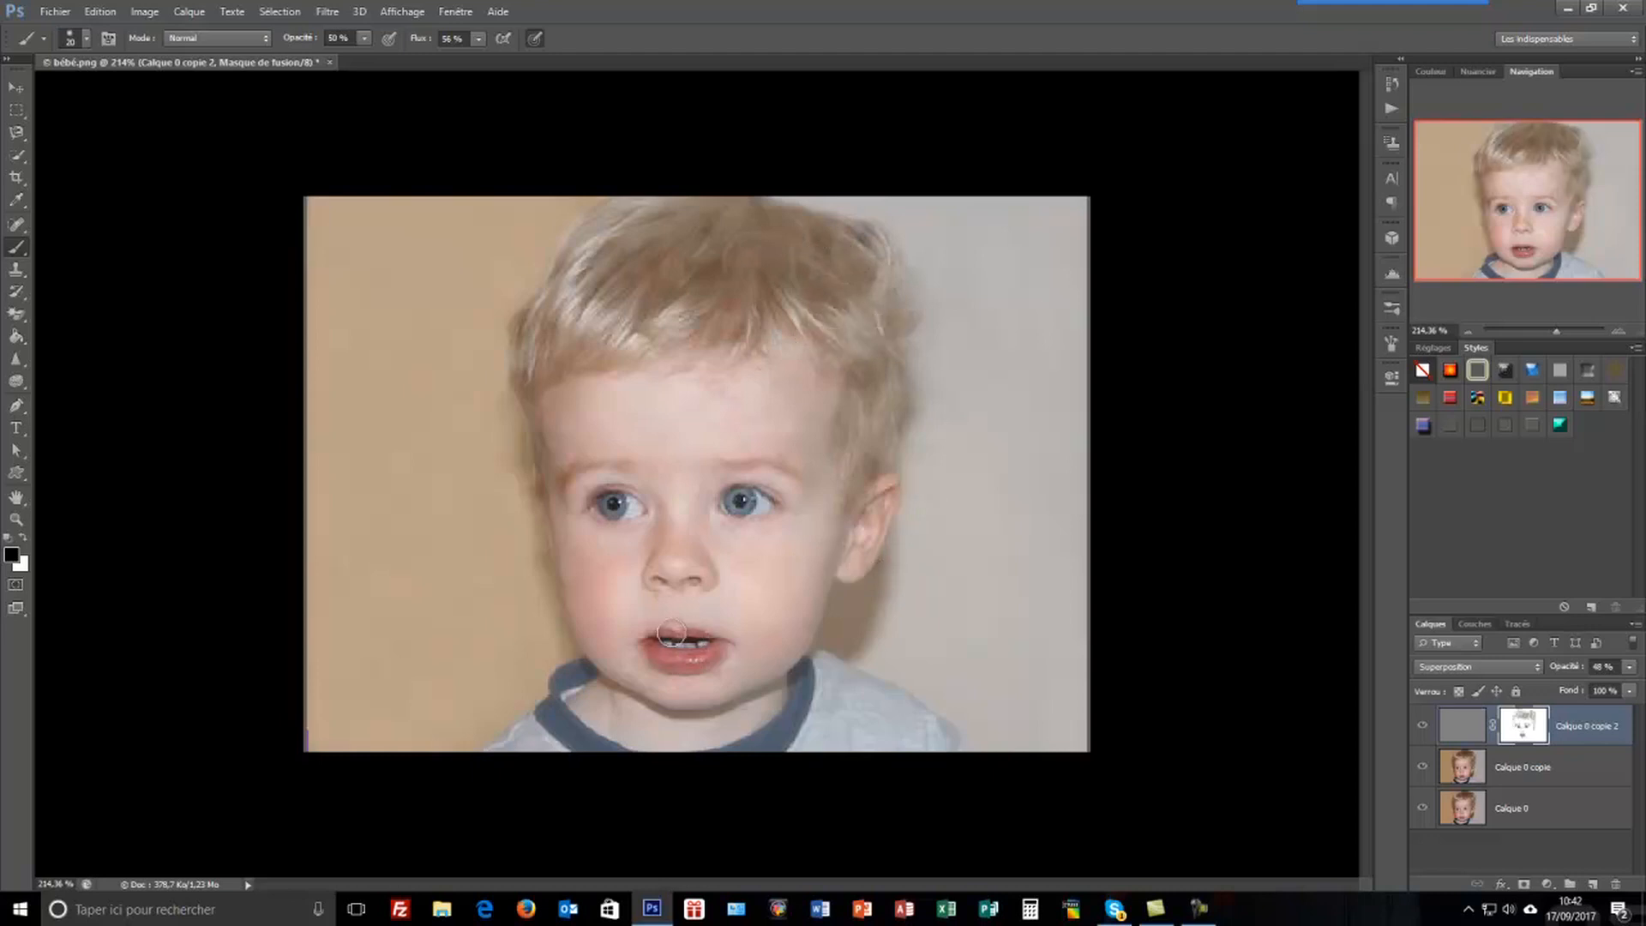
pyautogui.moveTo(661, 649); pyautogui.dragTo(723, 649)
pyautogui.moveTo(595, 503); pyautogui.dragTo(615, 505)
# Step: Toggle the visibility of Calque 0 copie repeatedly to compare the portrait with and without the healed skin
pyautogui.click(1424, 768)
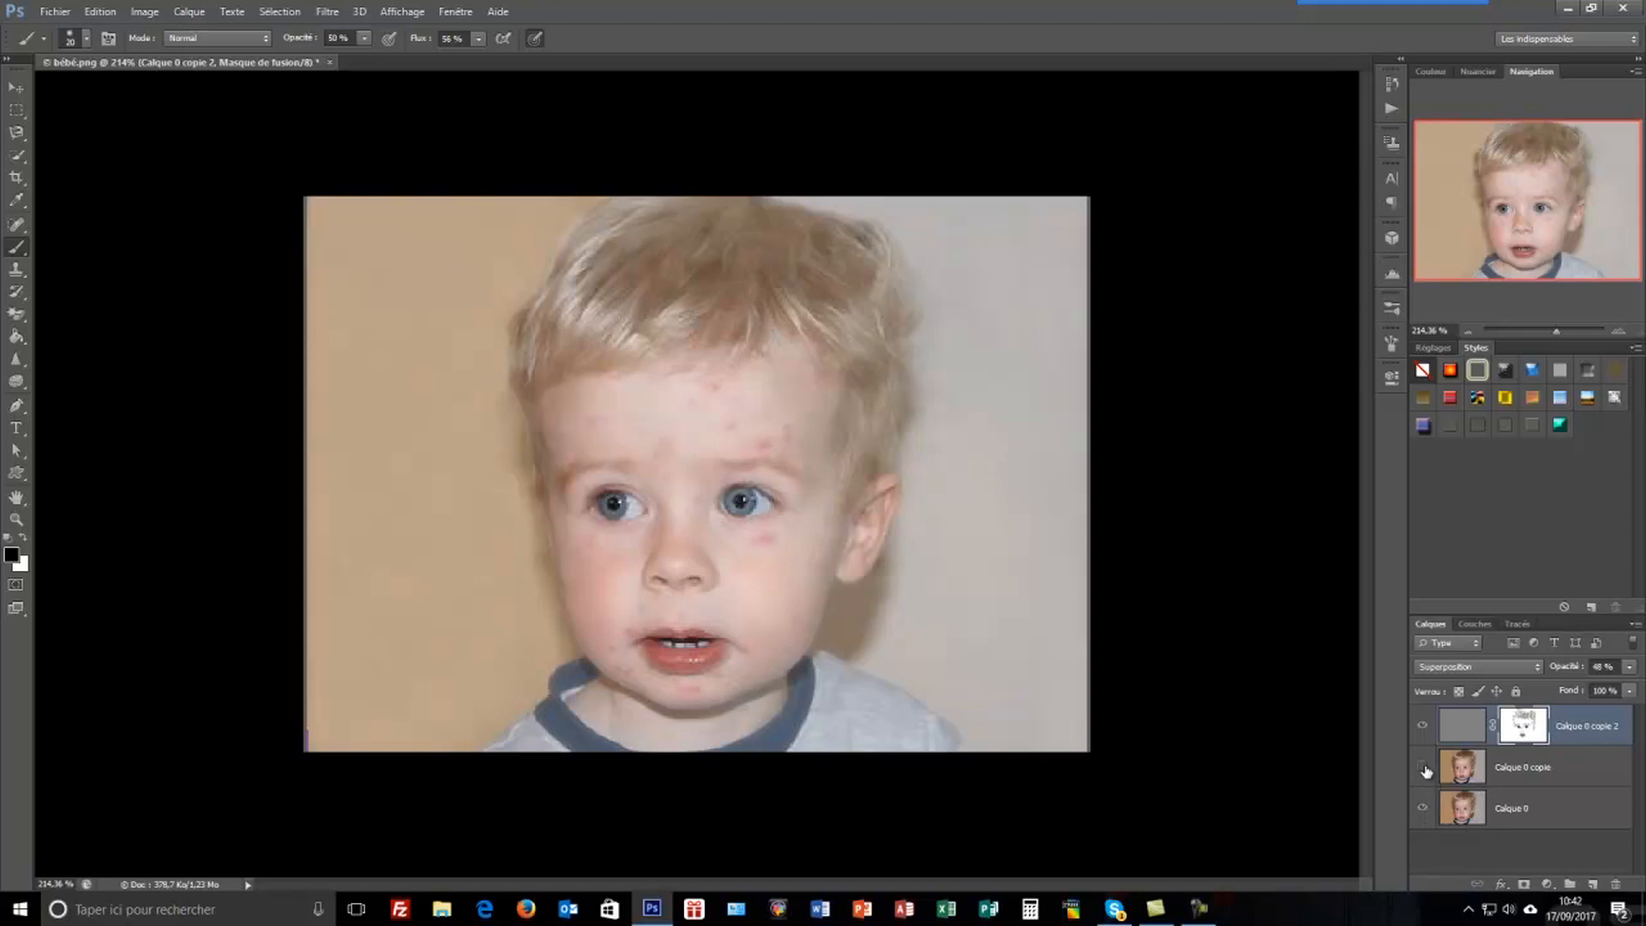
pyautogui.click(1423, 768)
pyautogui.click(1424, 769)
pyautogui.click(1423, 770)
pyautogui.click(1423, 771)
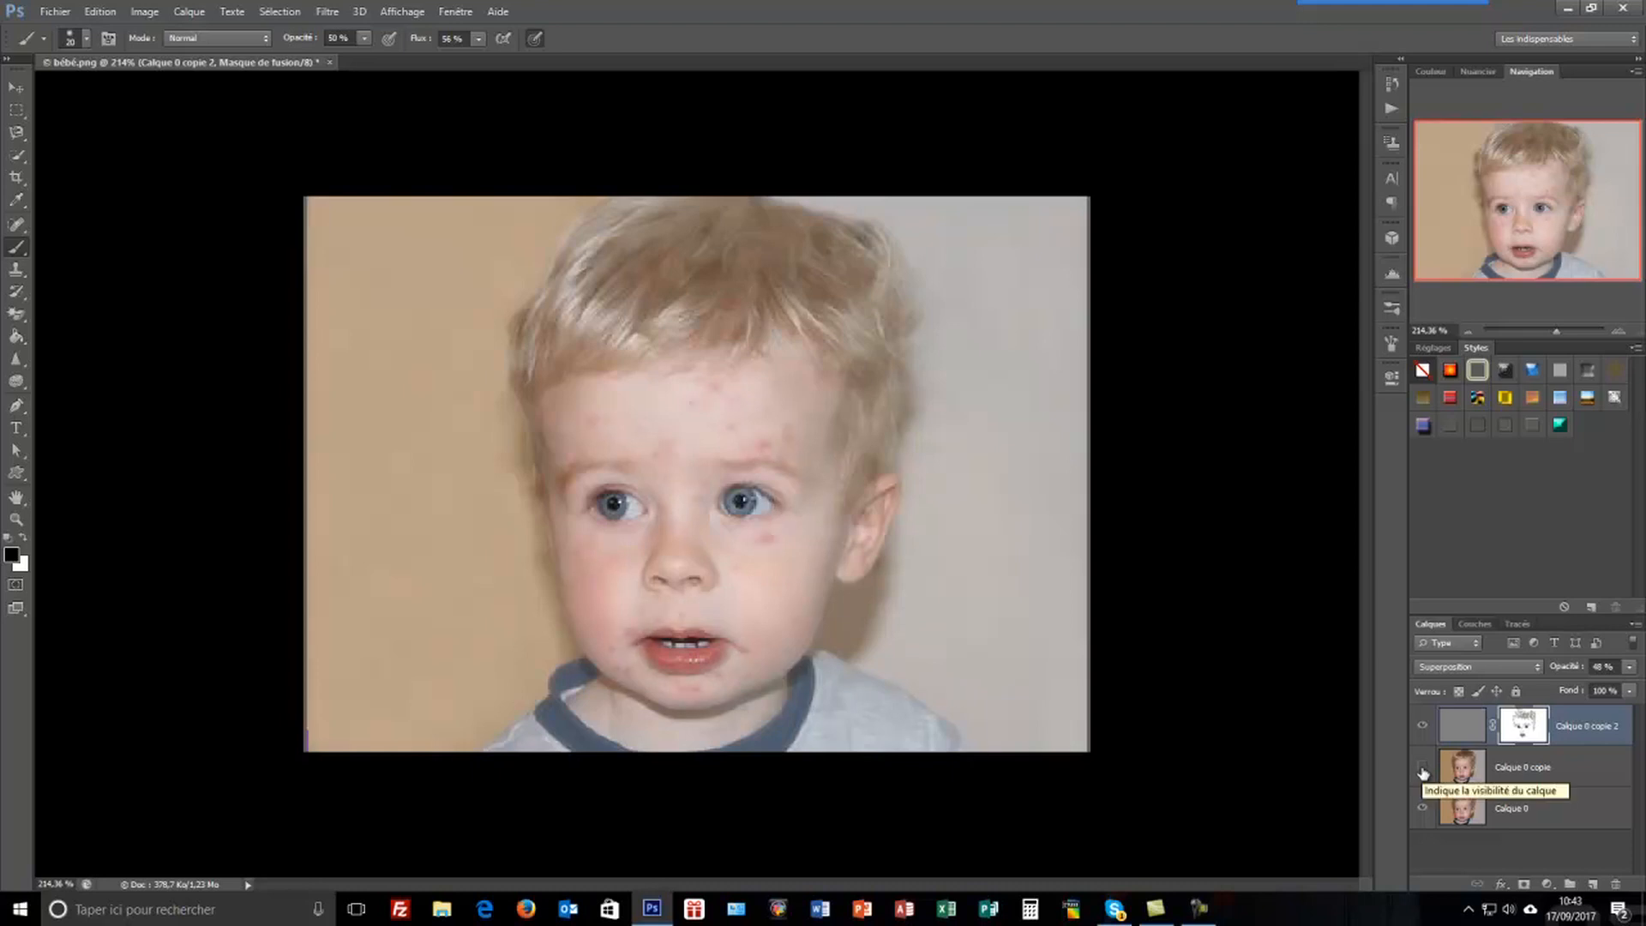
pyautogui.click(1424, 771)
pyautogui.click(1423, 771)
pyautogui.click(1424, 771)
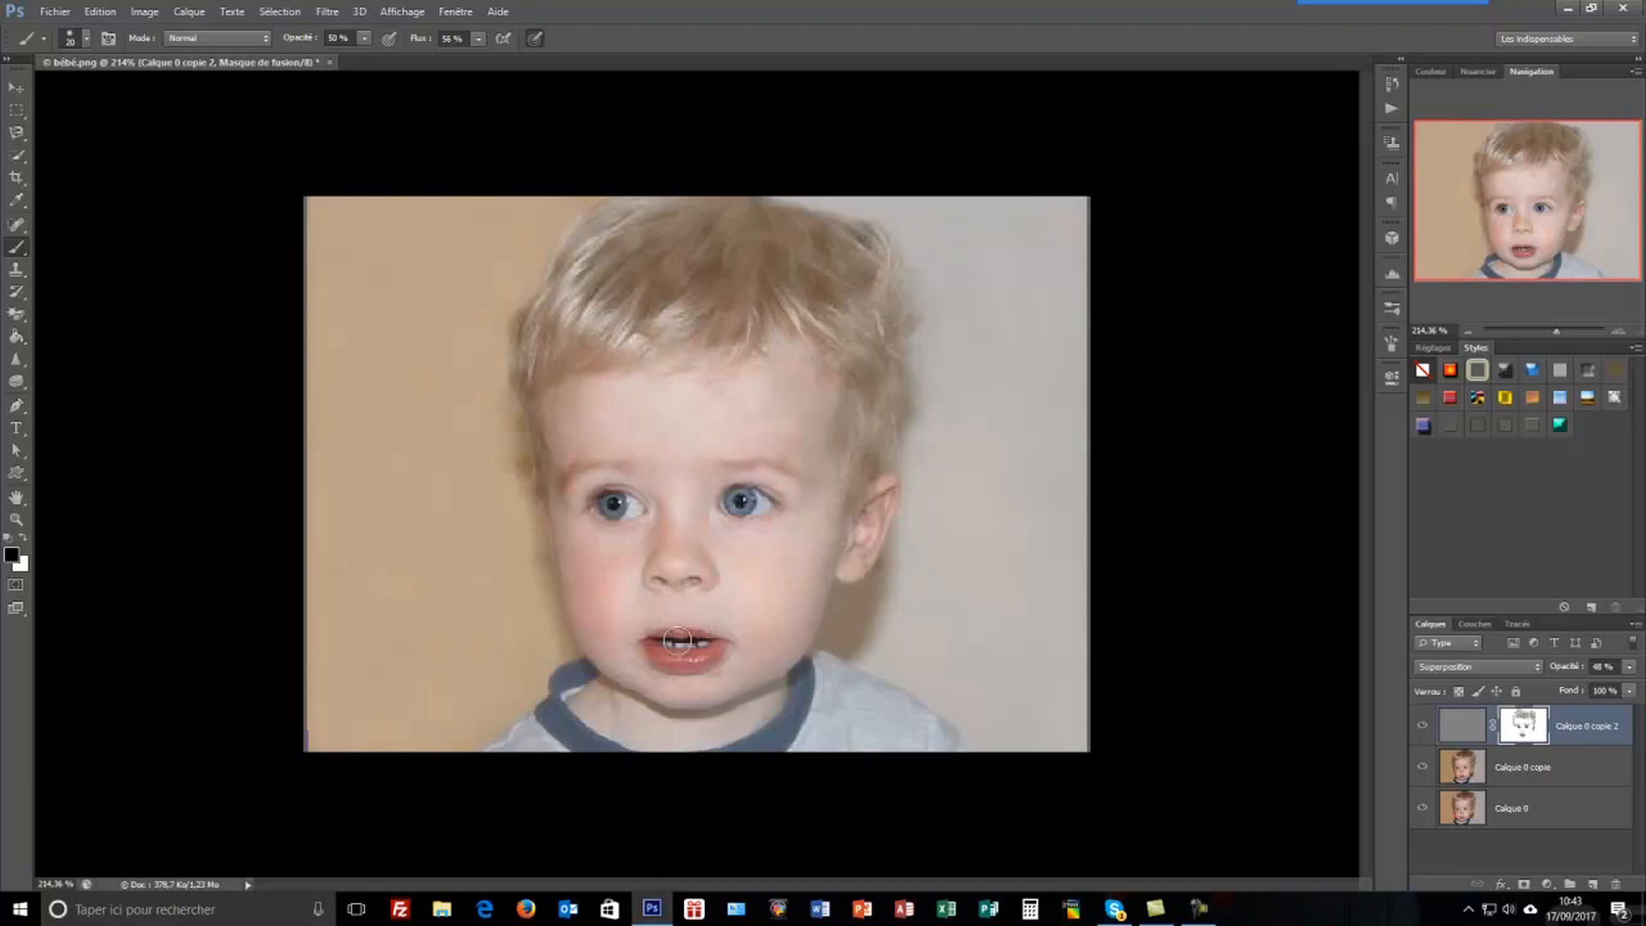
# Step: Paint black on the mask over the lips and teeth once more, then return to the spot healing tool
pyautogui.moveTo(696, 660)
pyautogui.mouseDown()
pyautogui.moveTo(675, 668)
pyautogui.moveTo(720, 666)
pyautogui.moveTo(664, 661)
pyautogui.moveTo(716, 659)
pyautogui.moveTo(700, 632)
pyautogui.mouseUp()
pyautogui.press('alt')
pyautogui.click(16, 225)
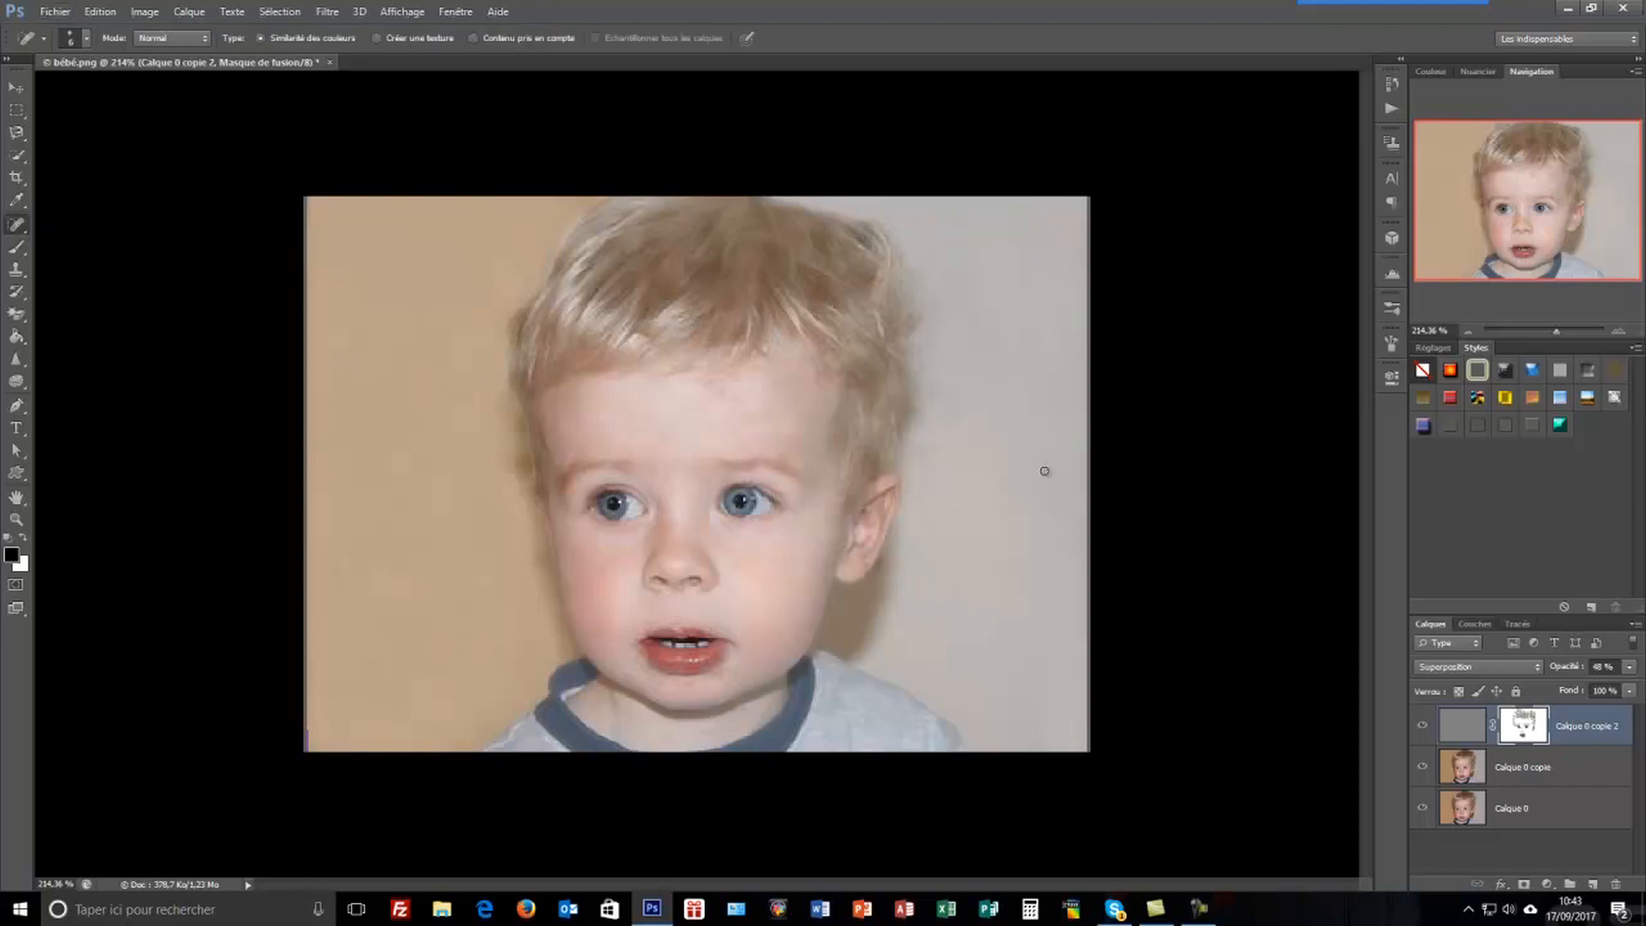
# Step: Compare the portrait with Calque 0 copie hidden and shown, and set the top layer's blend mode to Incrustation
pyautogui.scroll(1, 985, 495)
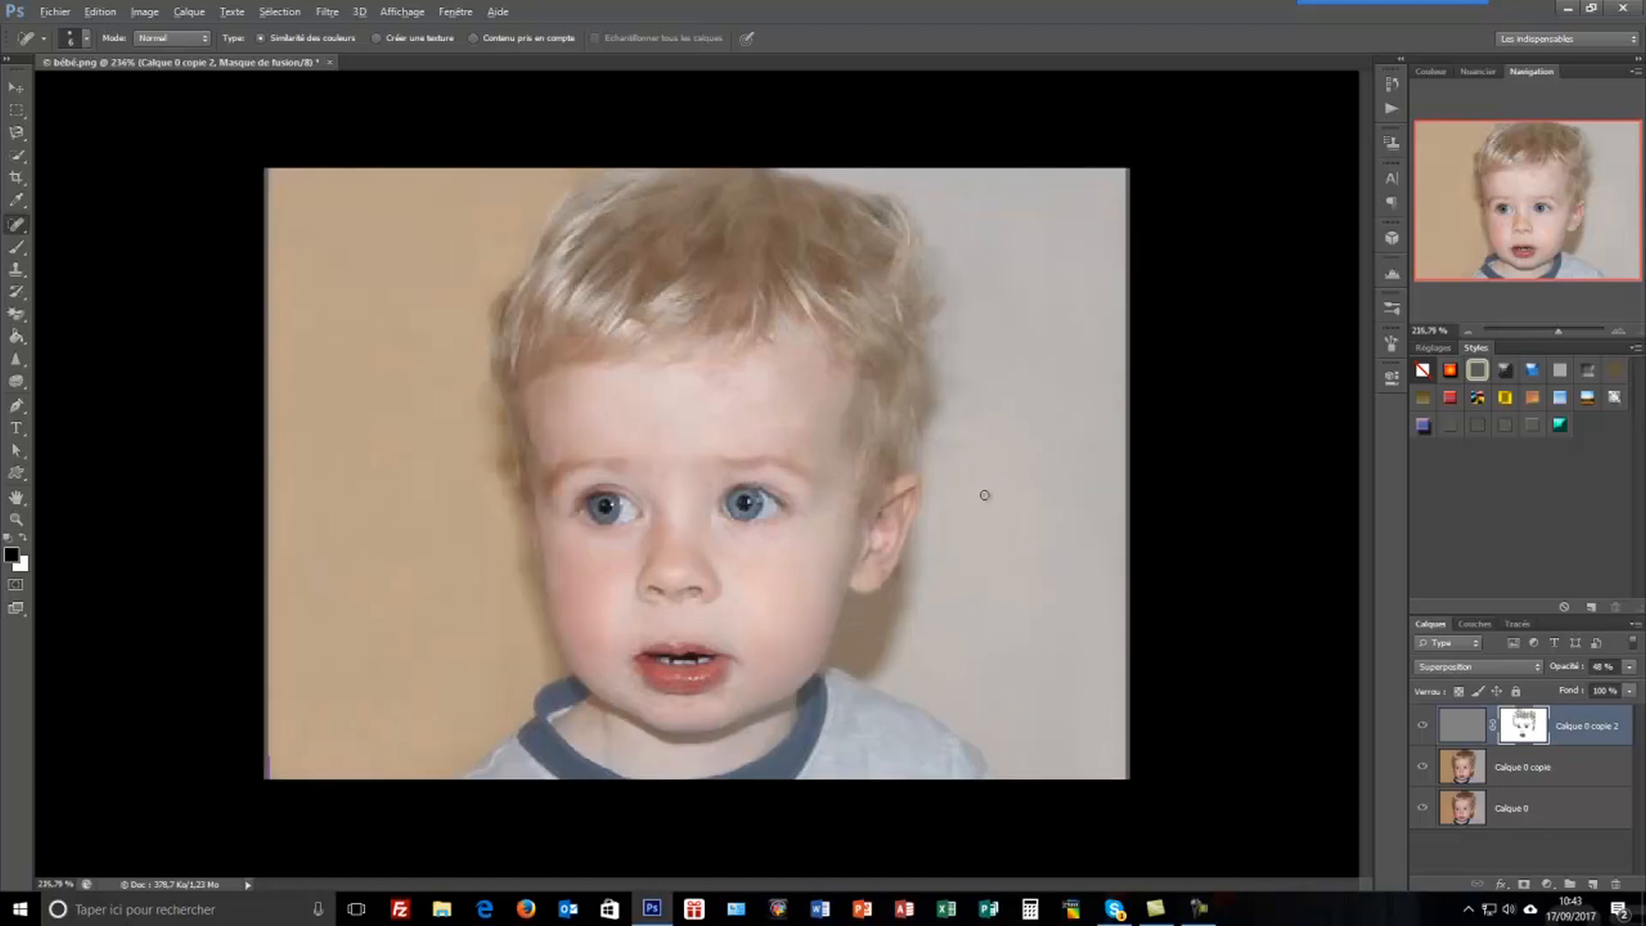
pyautogui.scroll(-3, 992, 499)
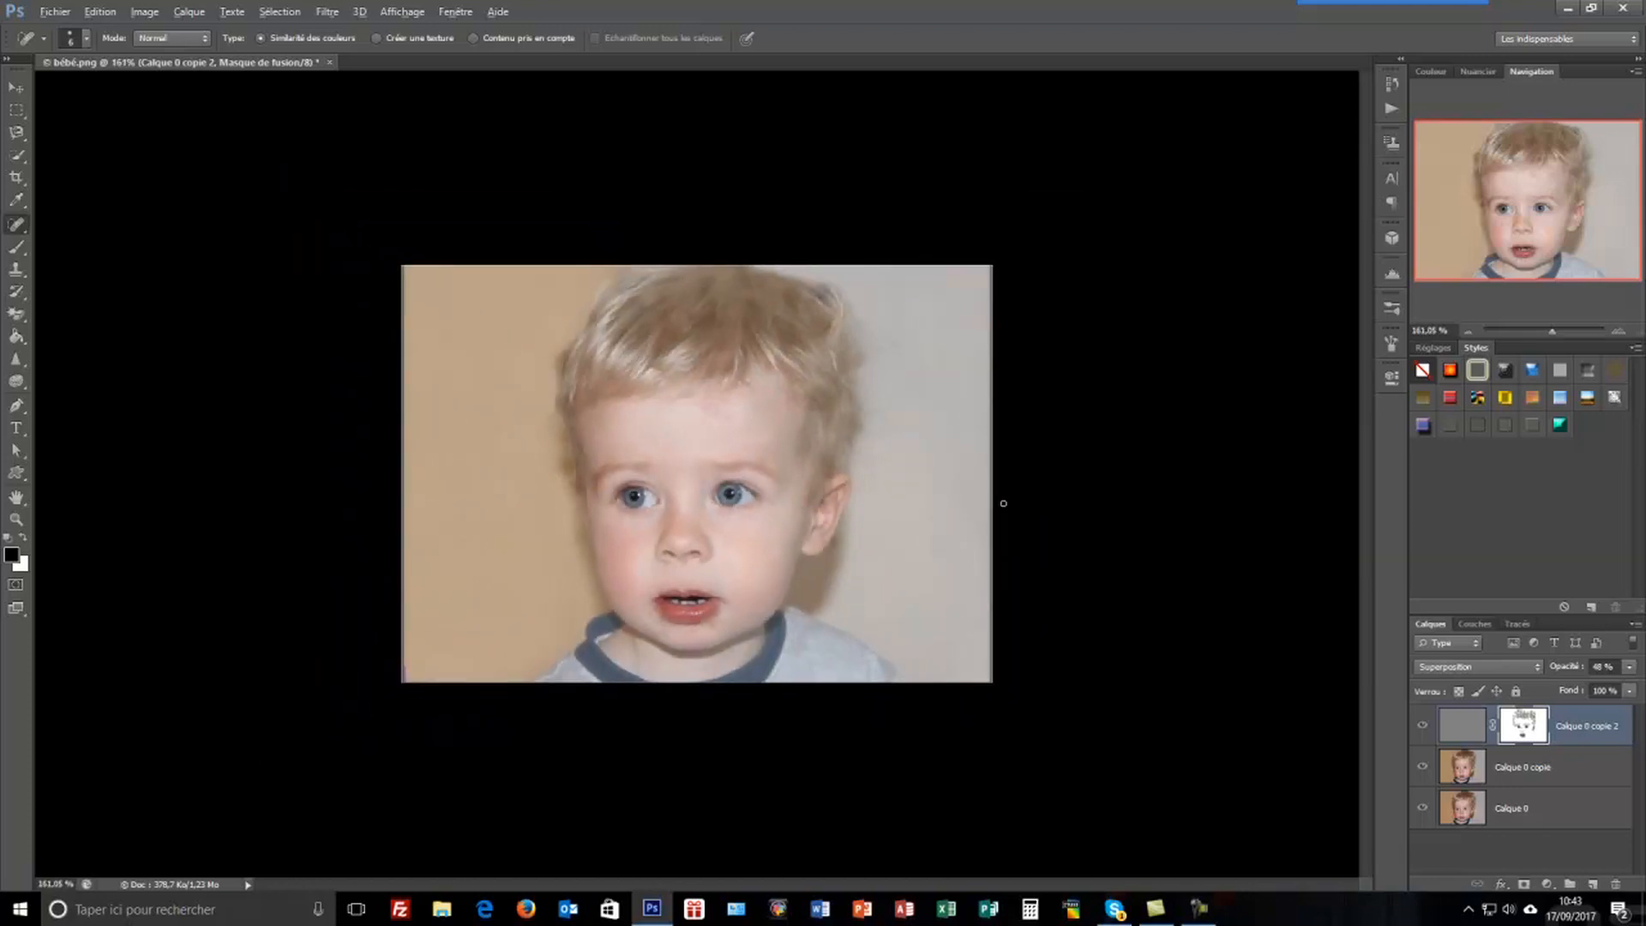
pyautogui.scroll(-1, 1003, 504)
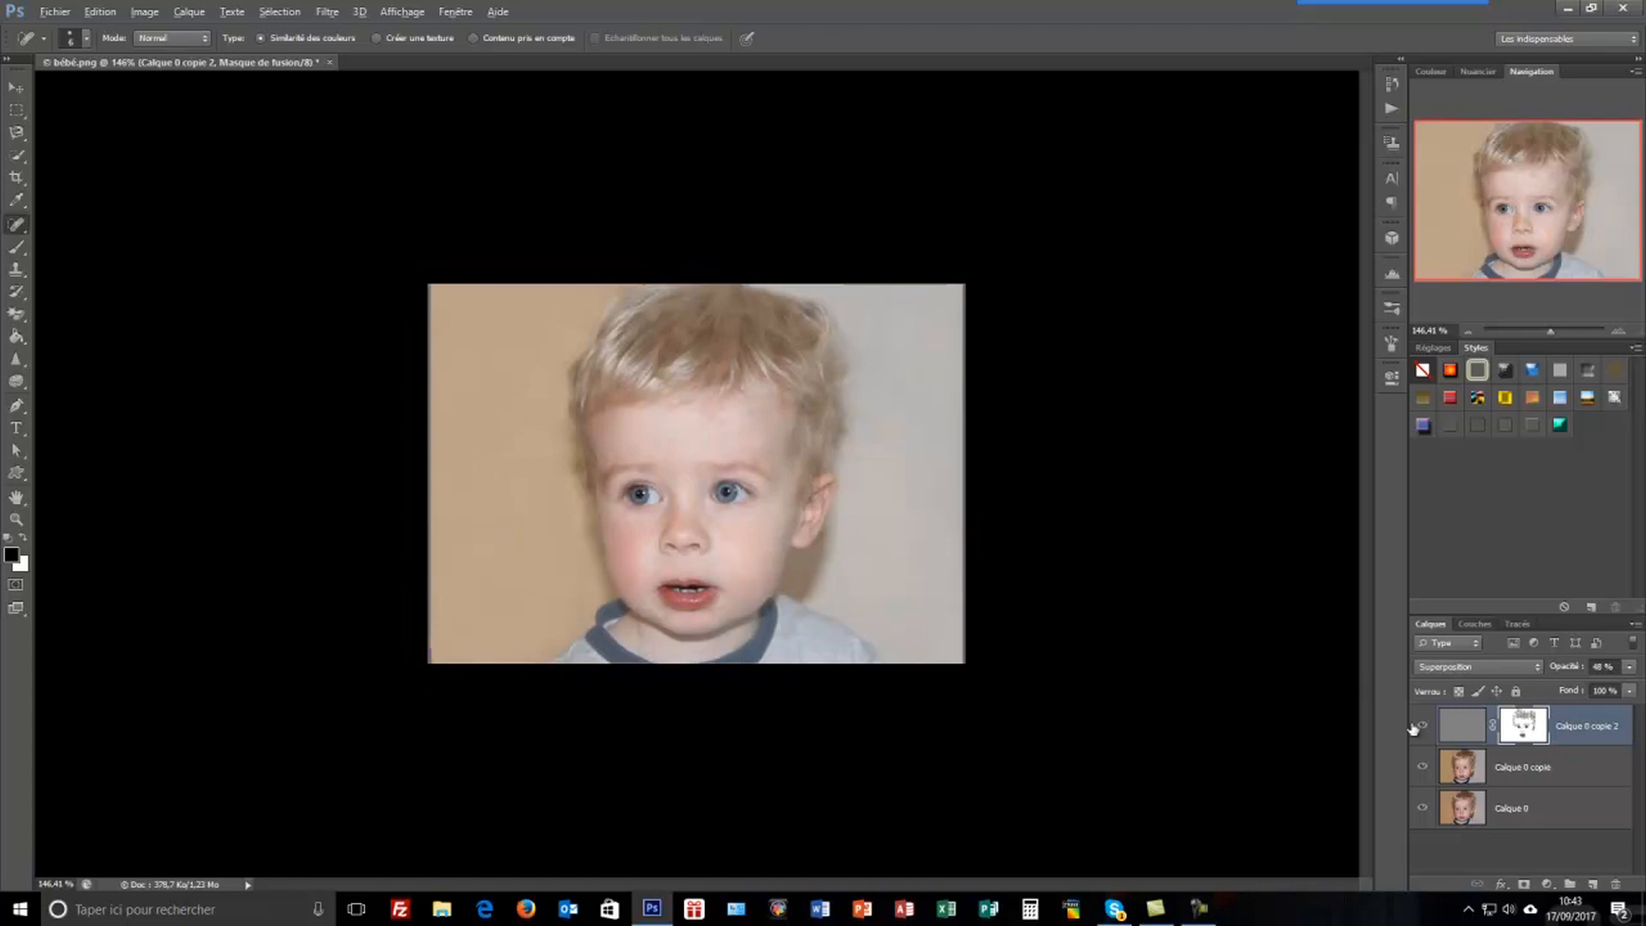
pyautogui.click(1422, 768)
pyautogui.click(1422, 769)
pyautogui.click(1538, 668)
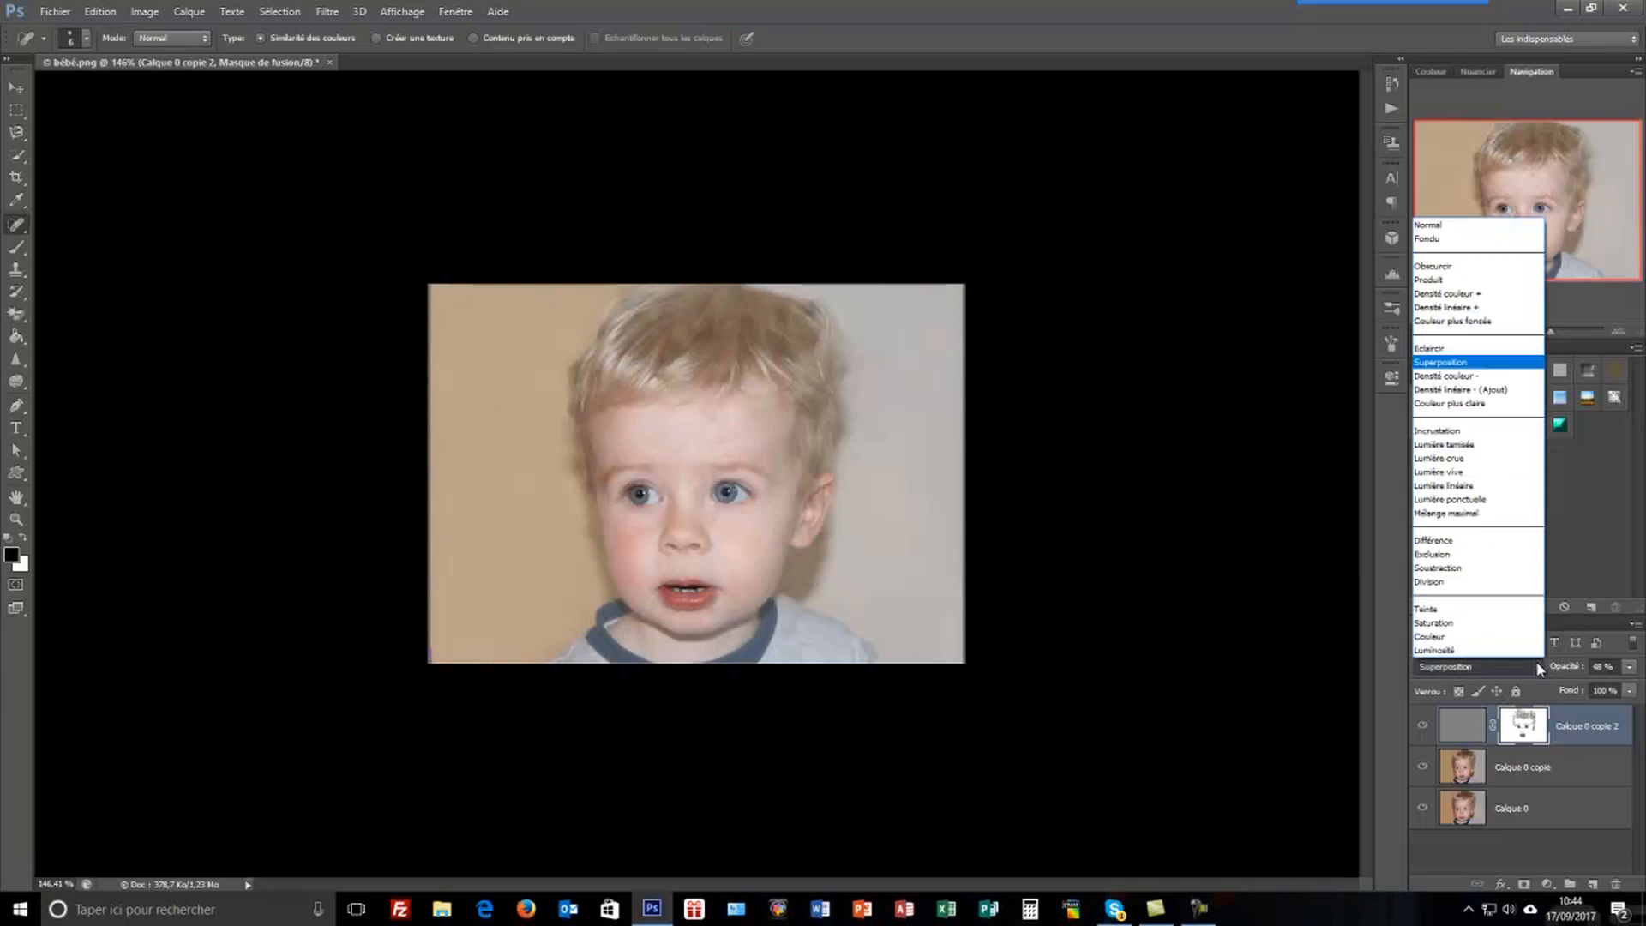
pyautogui.click(1471, 431)
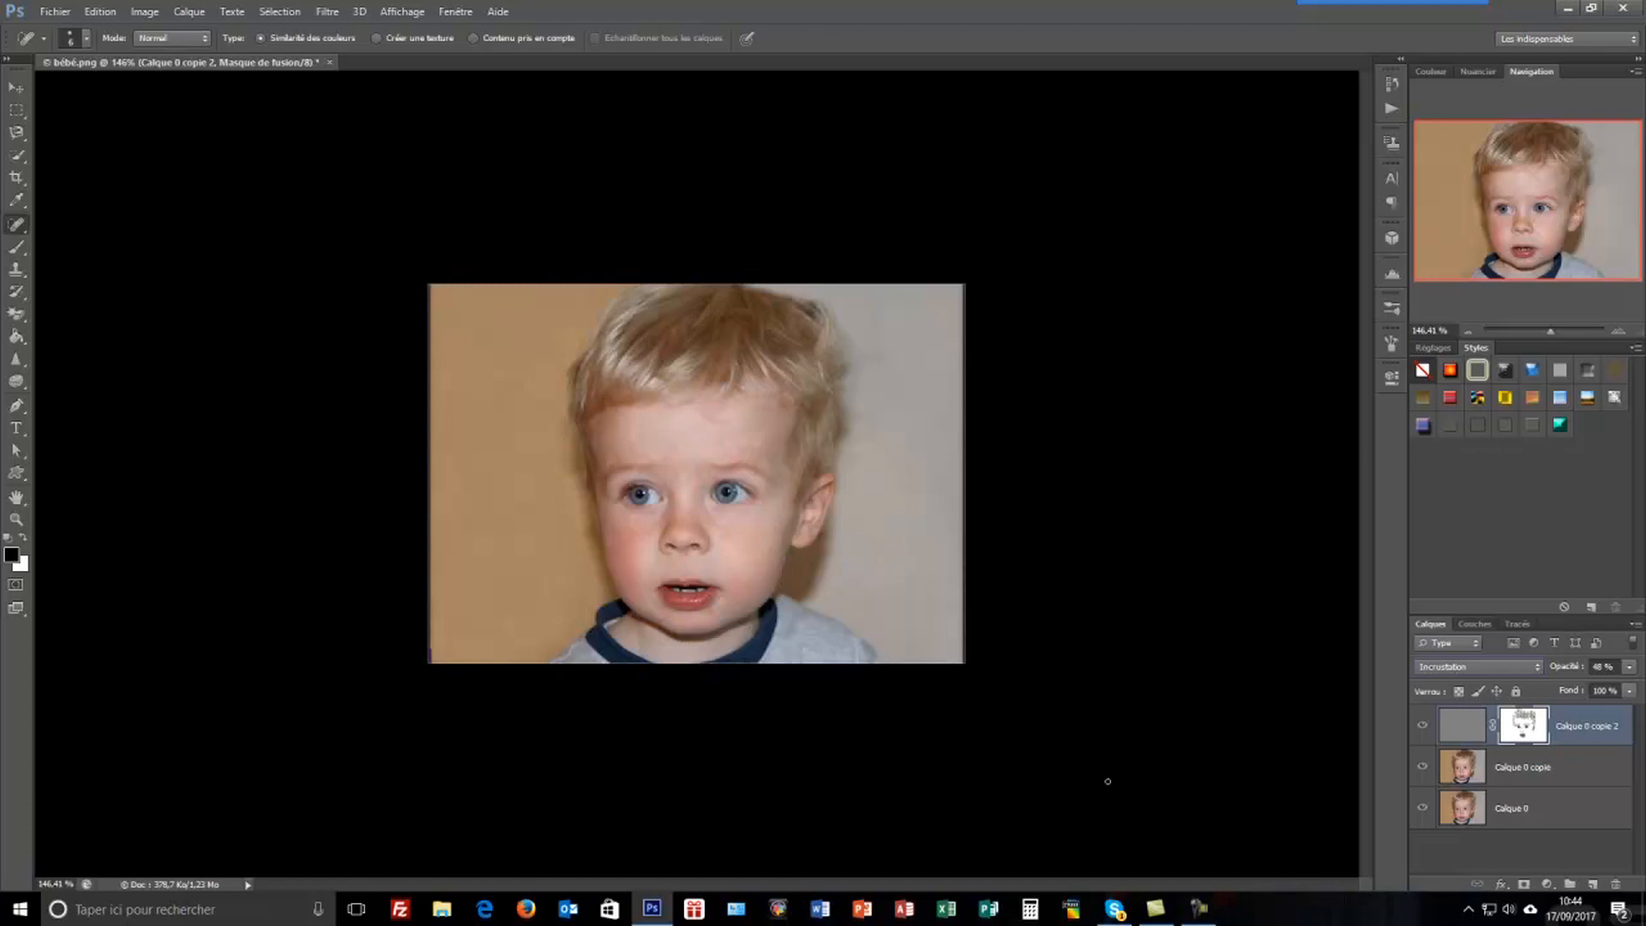
# Step: Toggle Calque 0 copie off and on to examine the skin retouching under the Incrustation blend mode
pyautogui.click(1423, 768)
pyautogui.click(1423, 768)
pyautogui.click(1423, 768)
pyautogui.click(1423, 768)
pyautogui.click(1423, 769)
pyautogui.click(1423, 768)
pyautogui.click(1423, 768)
pyautogui.click(1423, 768)
pyautogui.click(1424, 769)
pyautogui.click(1424, 769)
# Step: Choose the saved signature as the custom shape and place it on the photo at 100 × 100 px from its centre
pyautogui.click(16, 472)
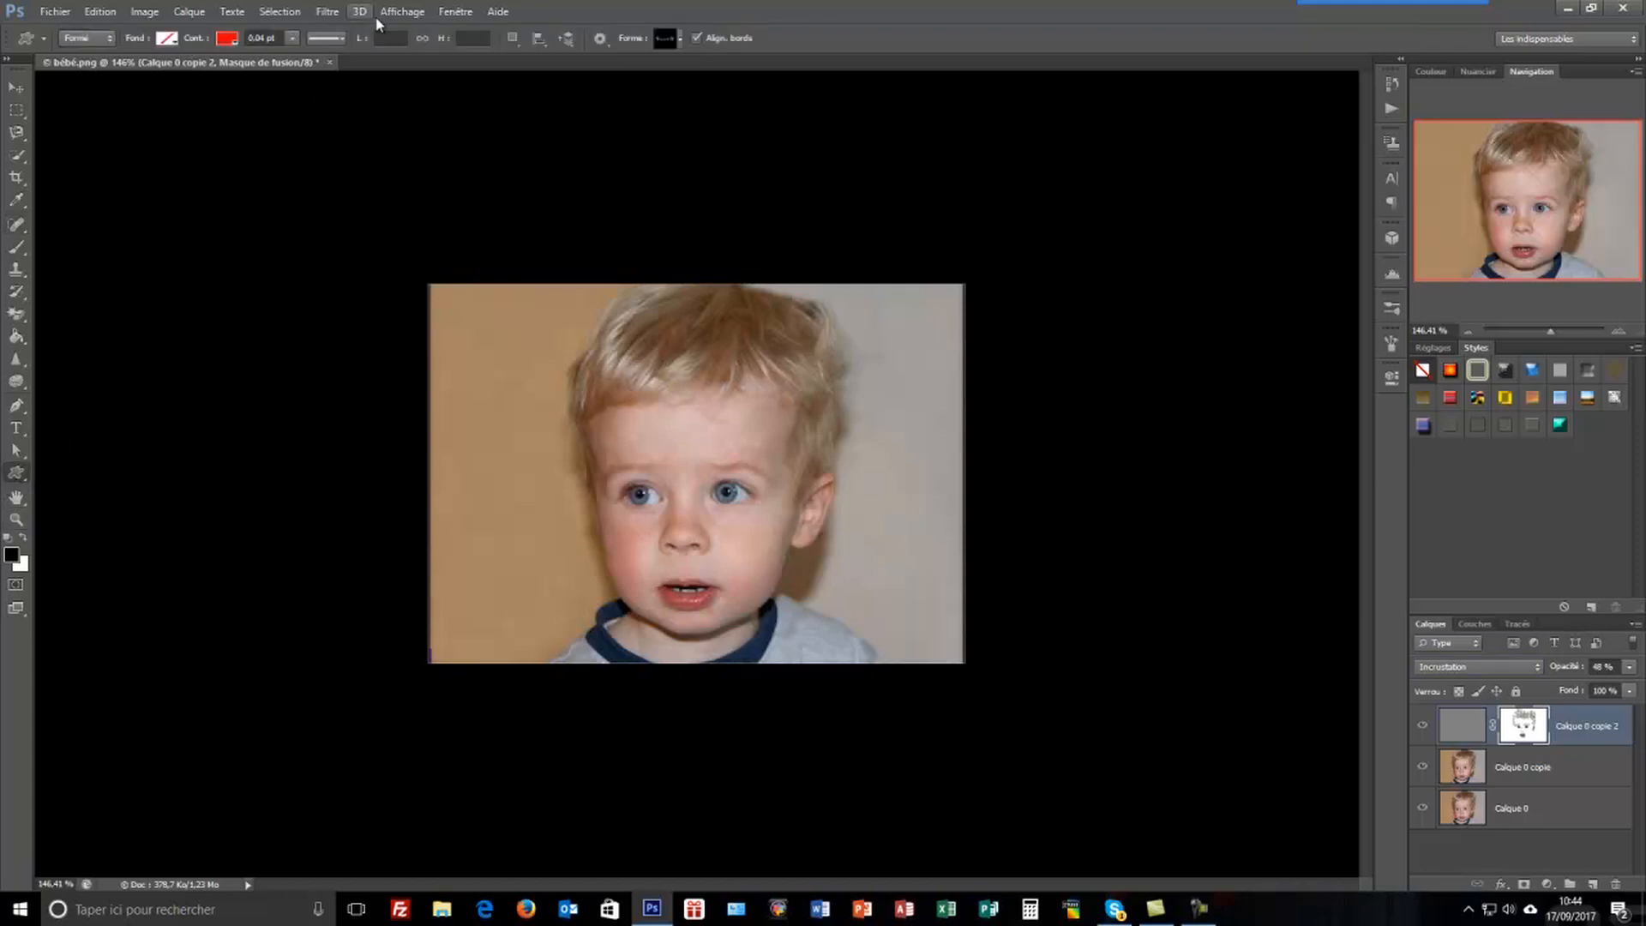
pyautogui.click(680, 39)
pyautogui.moveTo(747, 118); pyautogui.dragTo(754, 150)
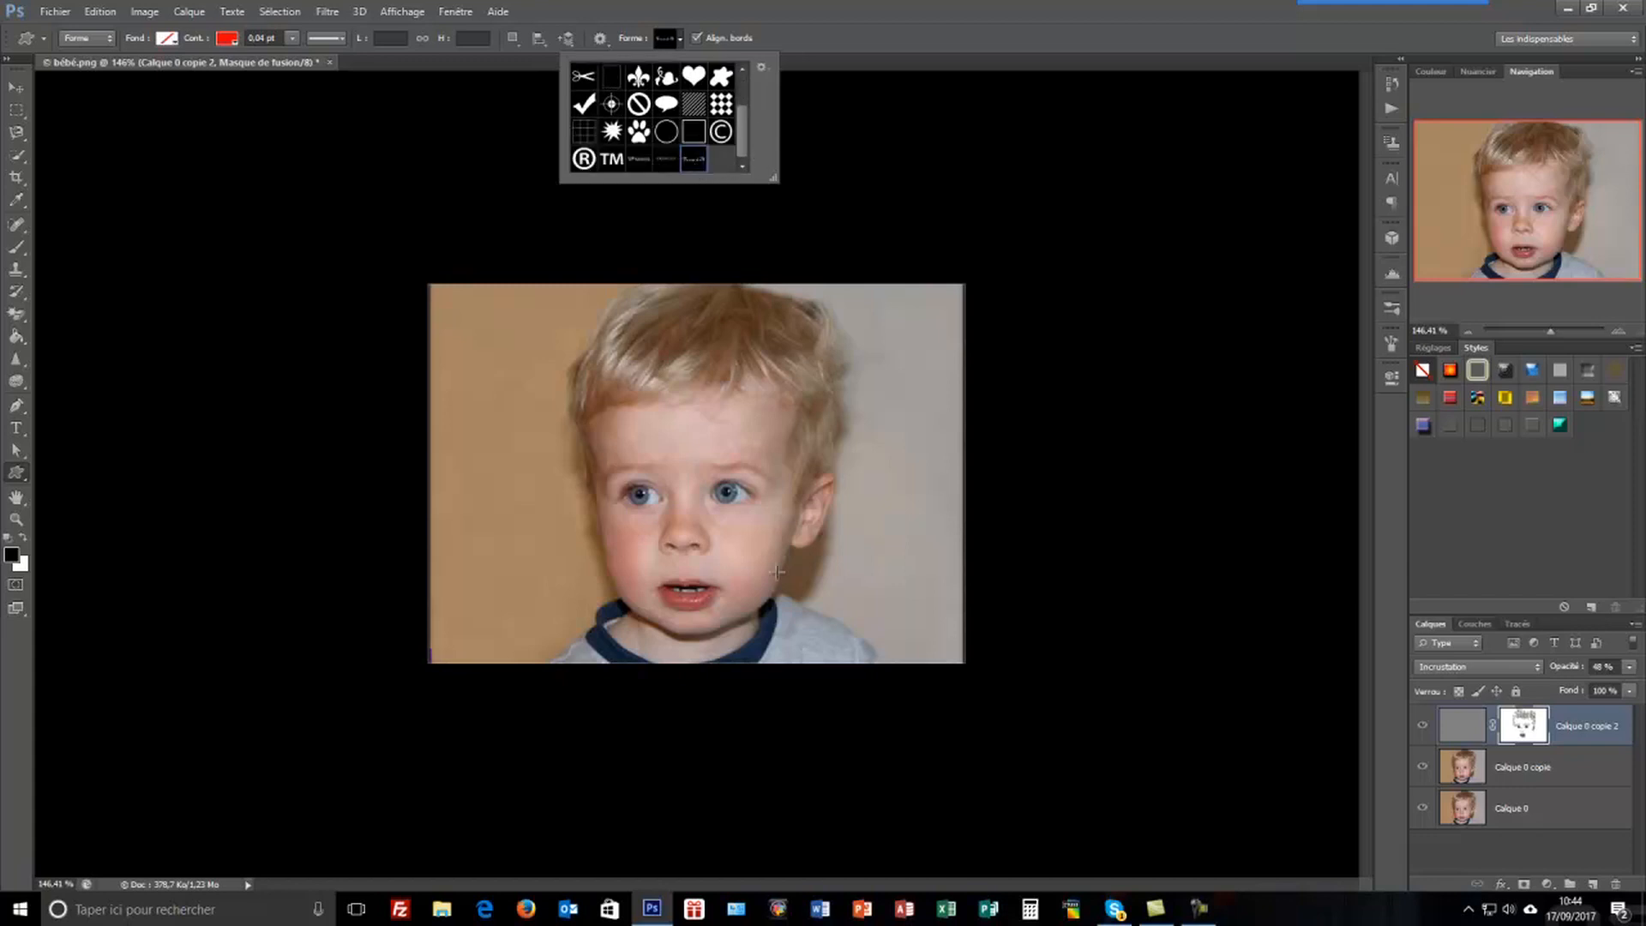
pyautogui.click(487, 643)
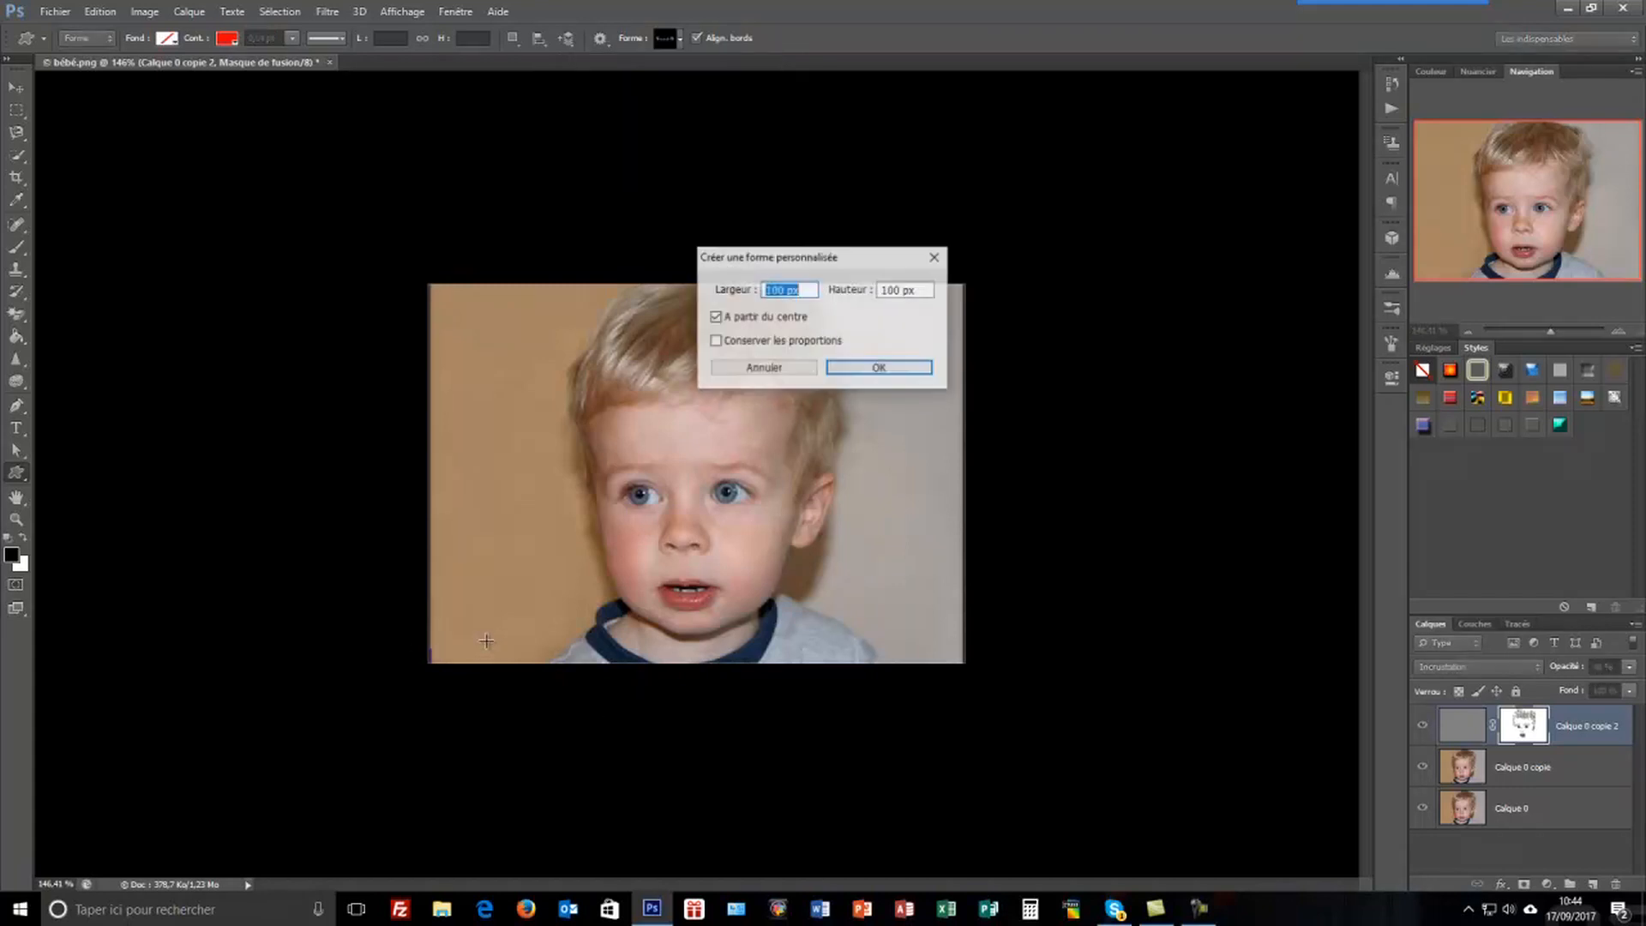
pyautogui.click(876, 368)
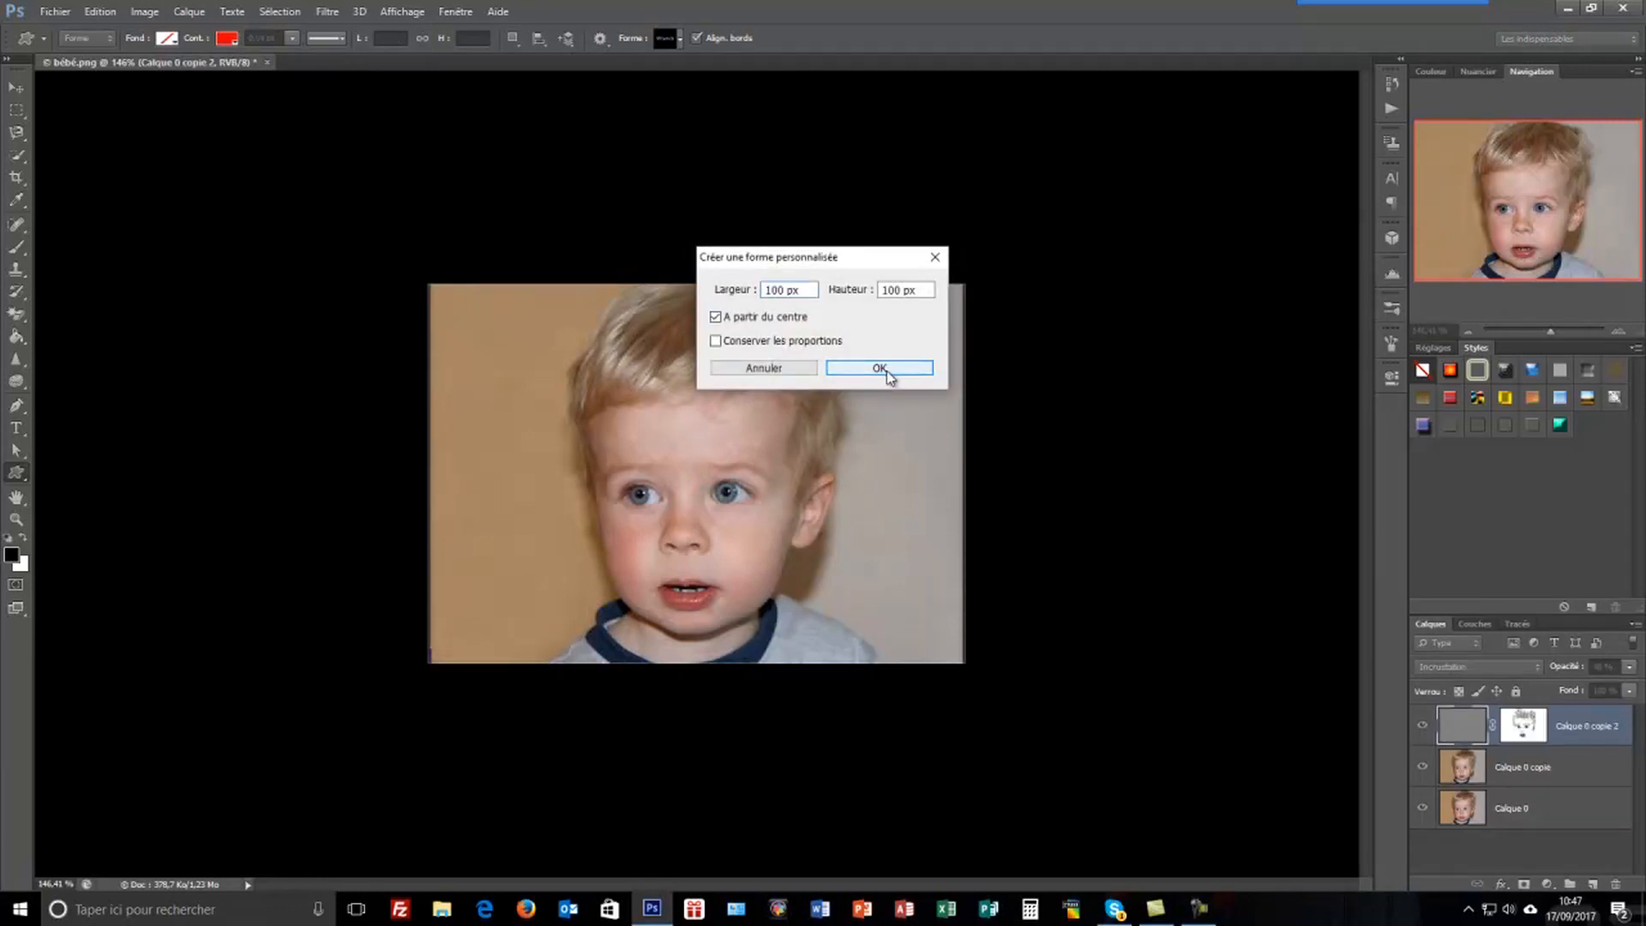
pyautogui.click(880, 367)
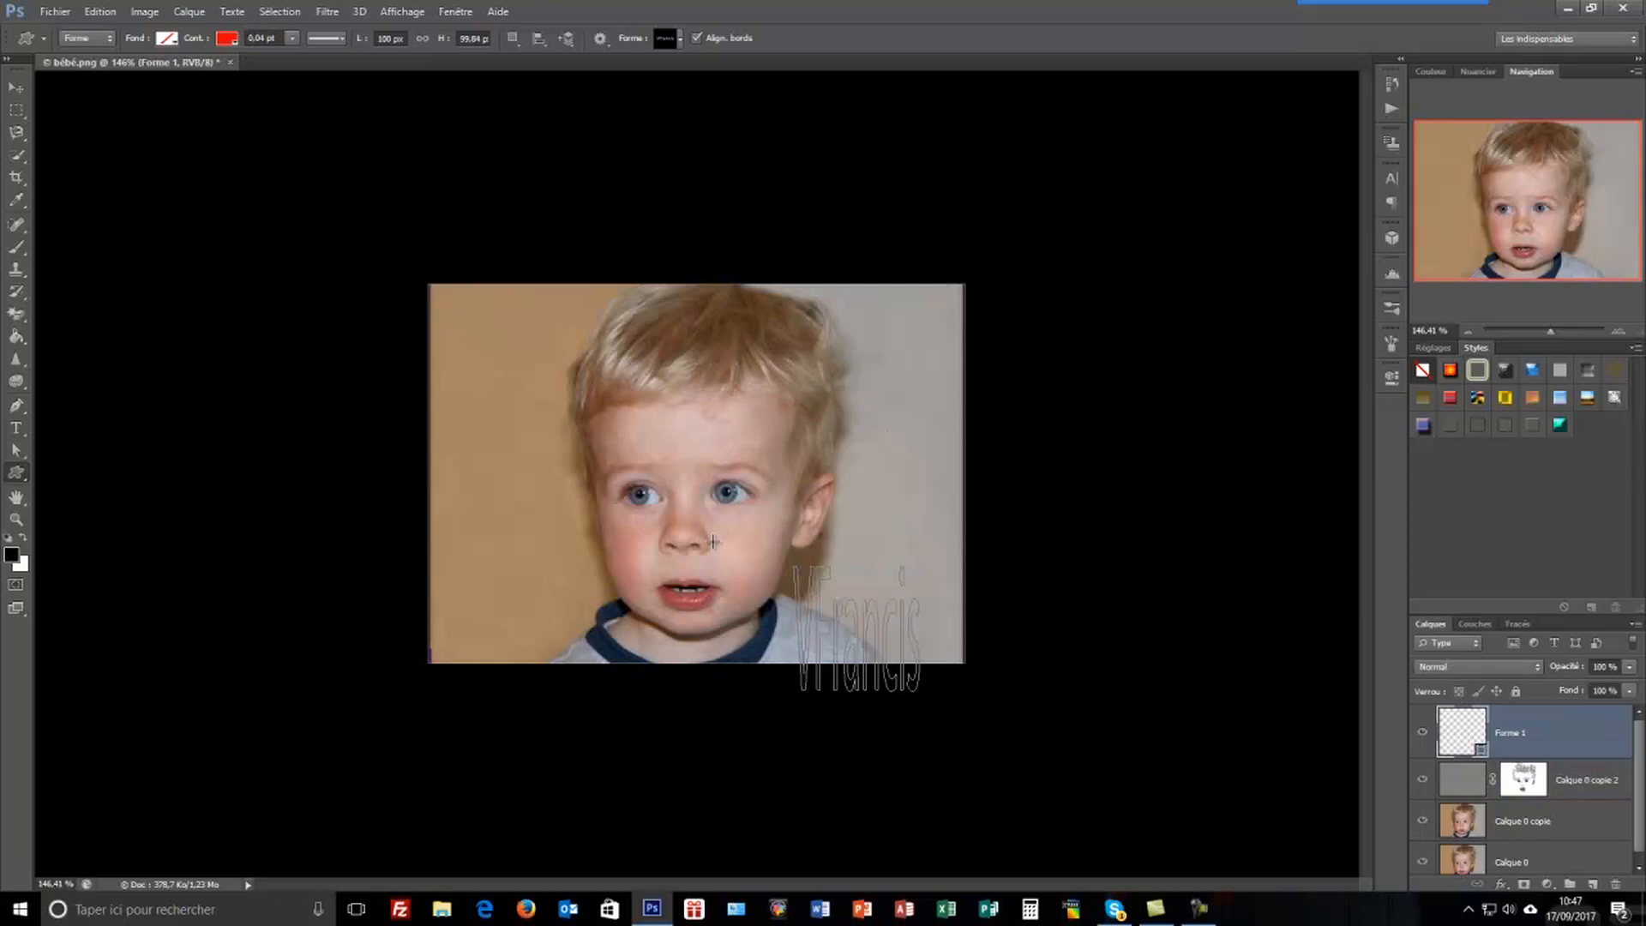
# Step: Scale the signature shape to about 67 × 10 px and move it to the photo's lower-left corner
pyautogui.hotkey('ctrl', 't')
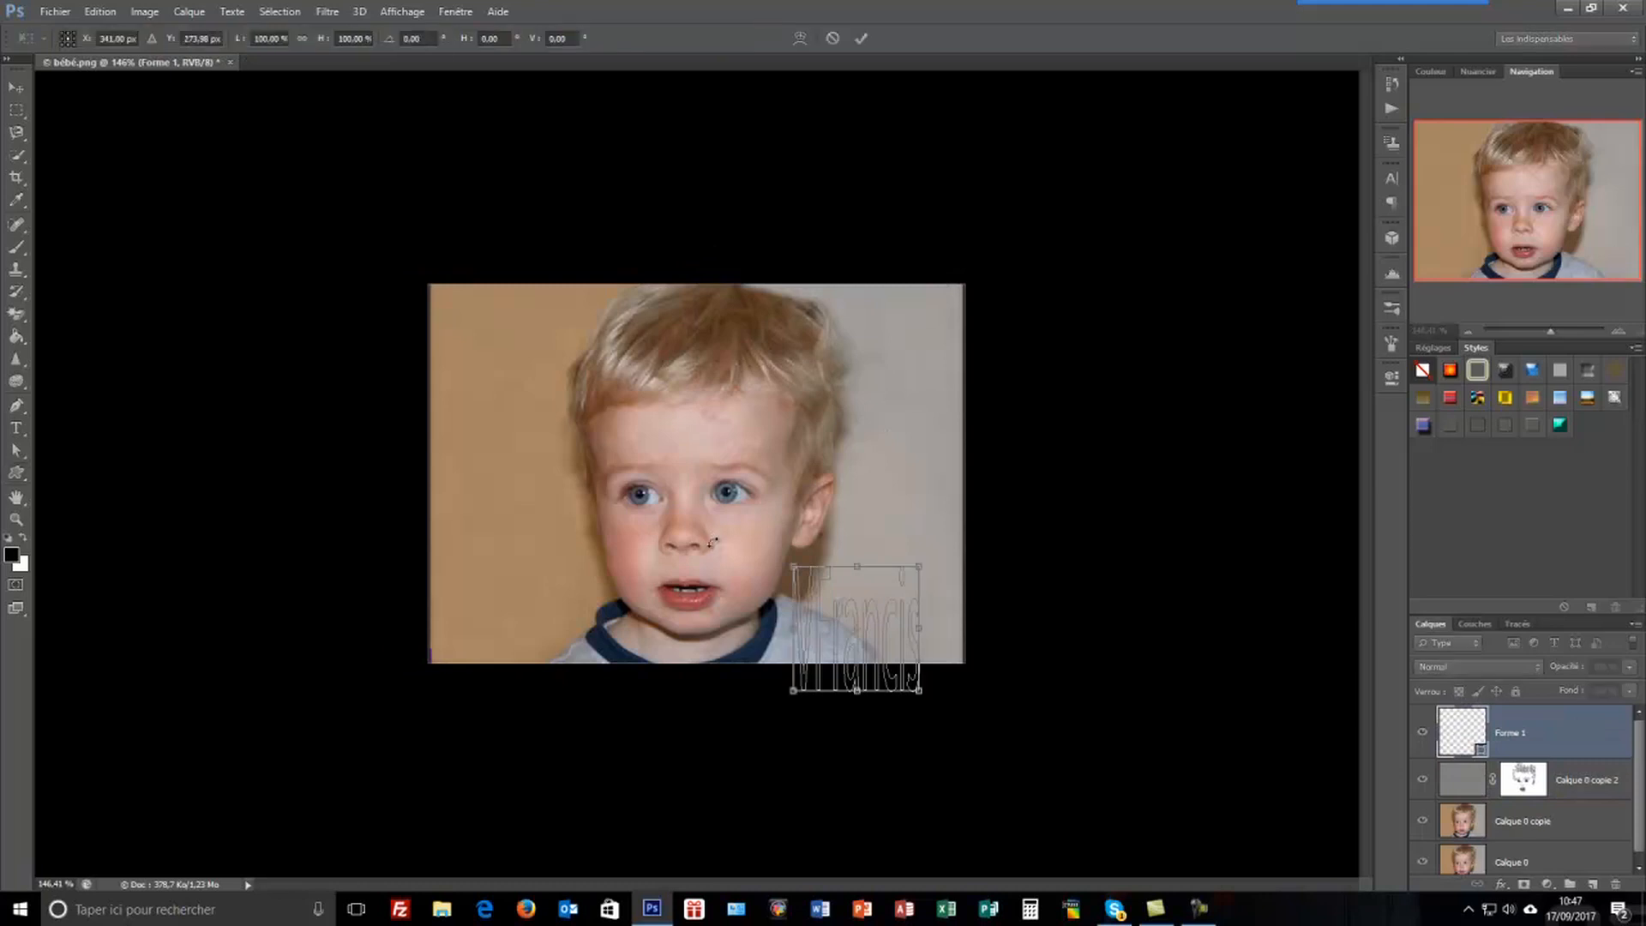
pyautogui.moveTo(859, 563); pyautogui.dragTo(512, 647)
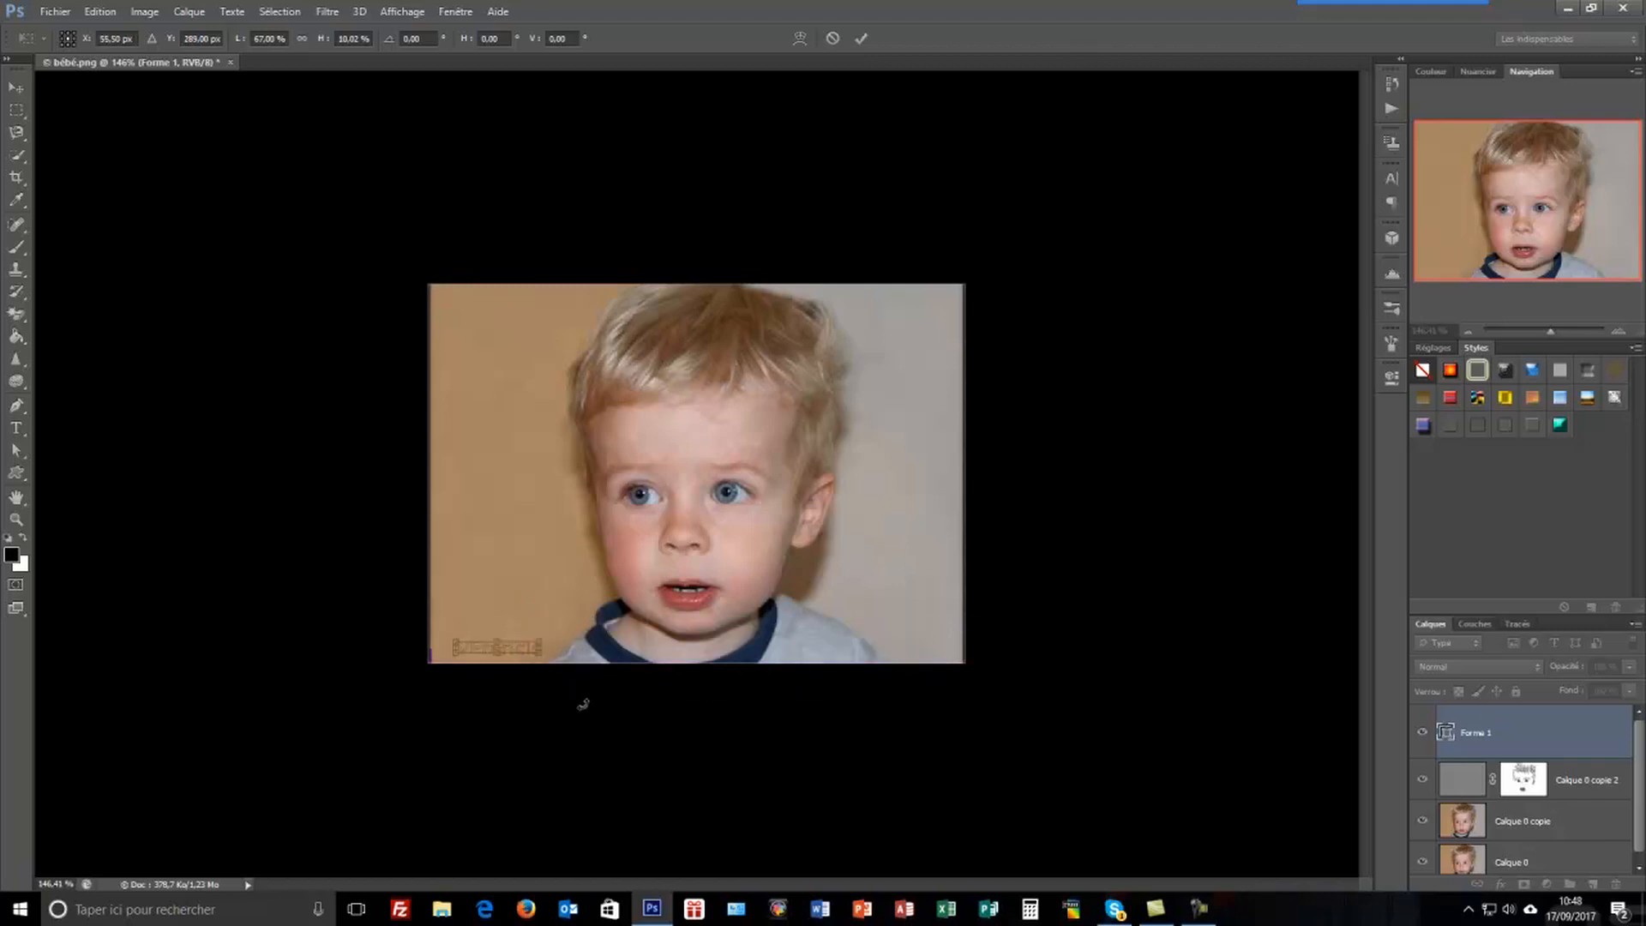
pyautogui.press('Return')
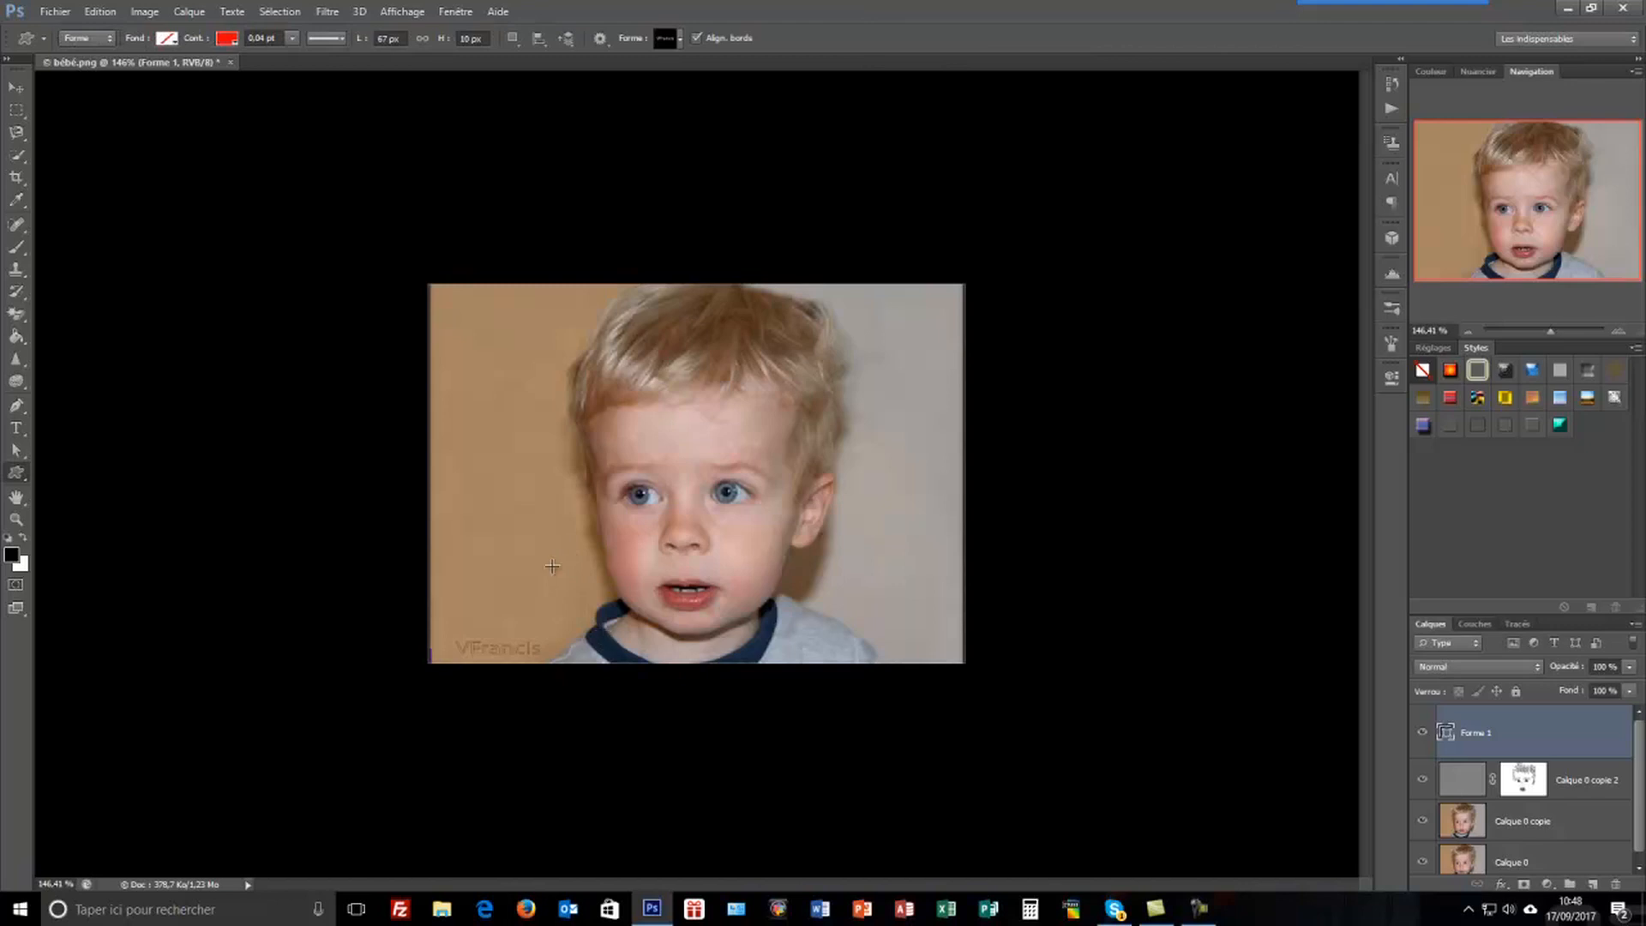